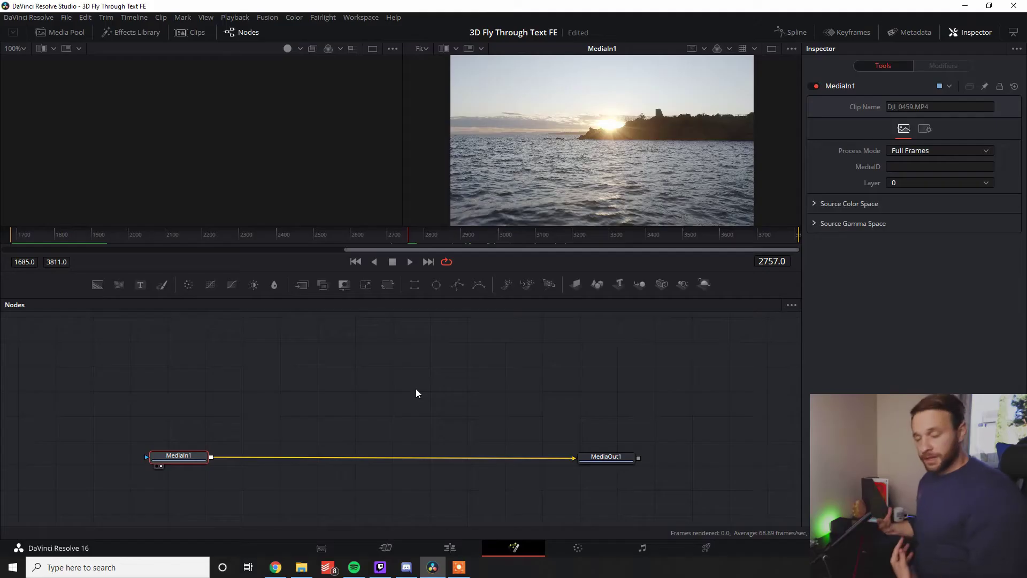
- Add a Text 3D node above the clip line and show it in the left viewer
click(418, 388)
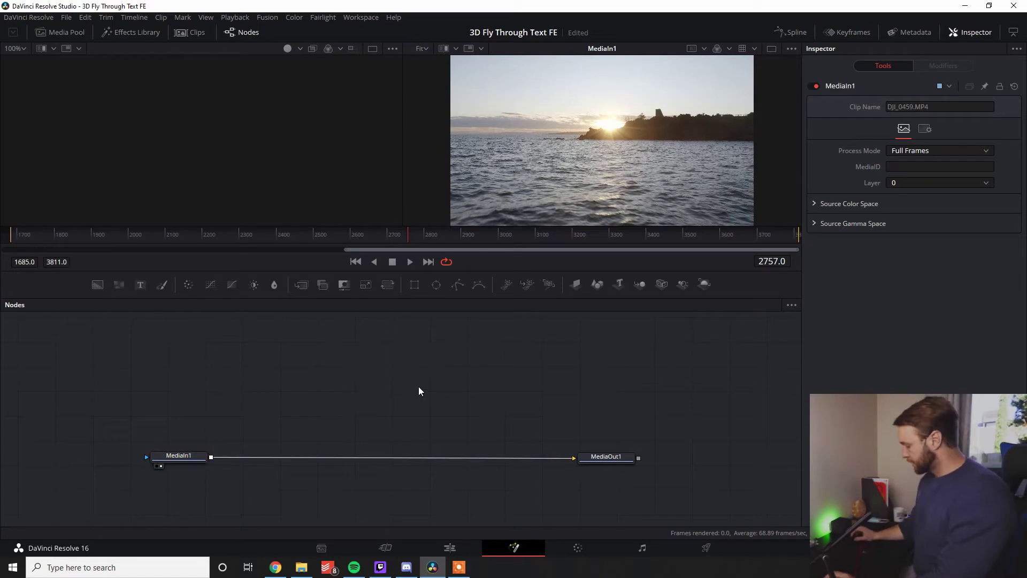
key(shift+space)
text(Plan)
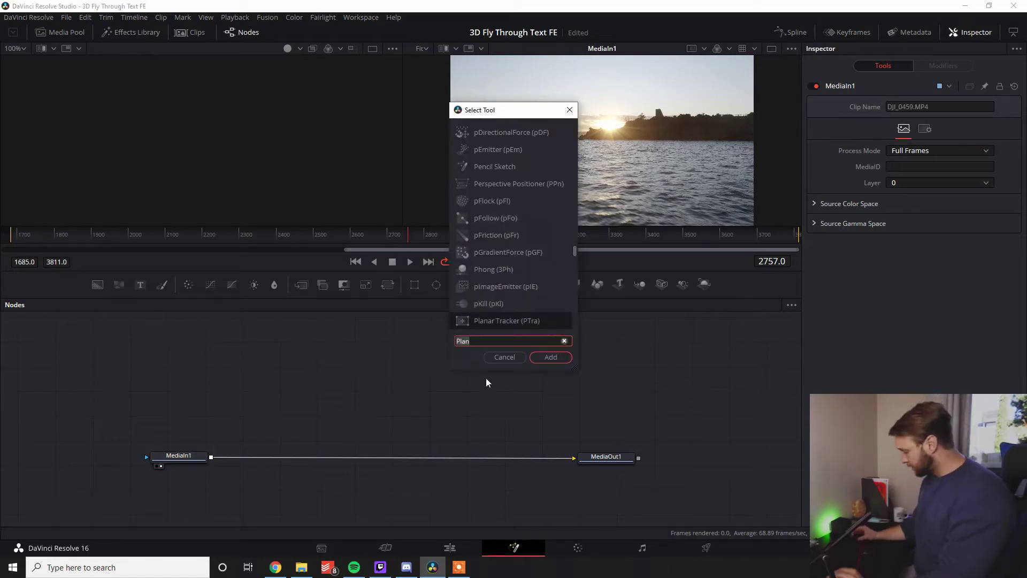
key(ctrl+a)
text(3d)
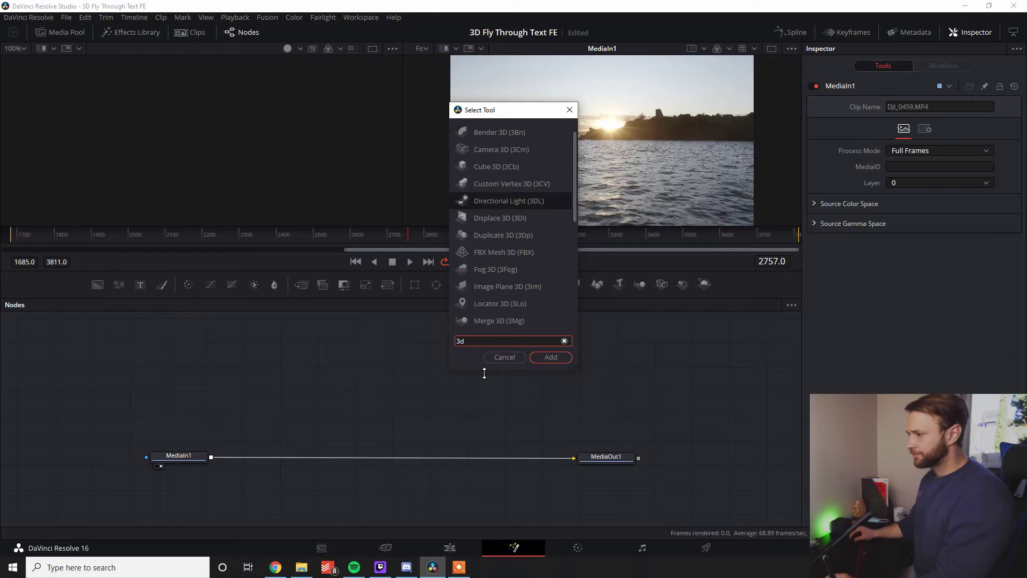
text( te)
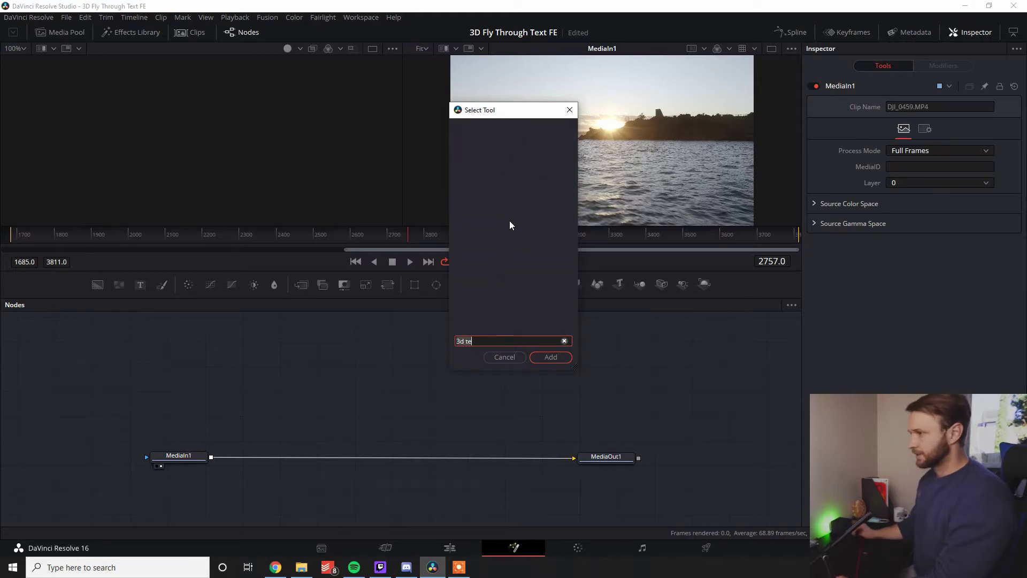
click(552, 357)
drag(412, 393, 267, 365)
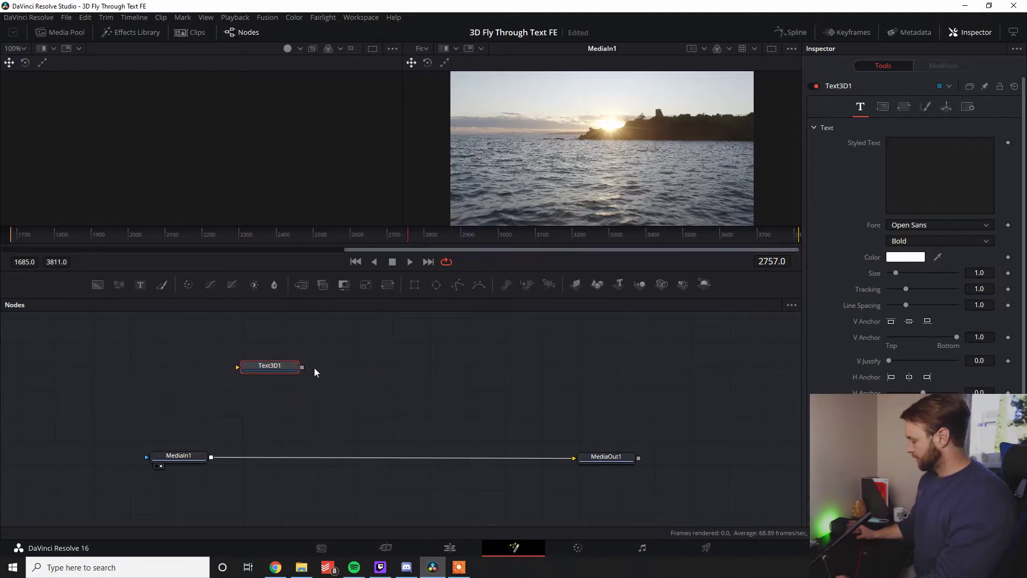
key(1)
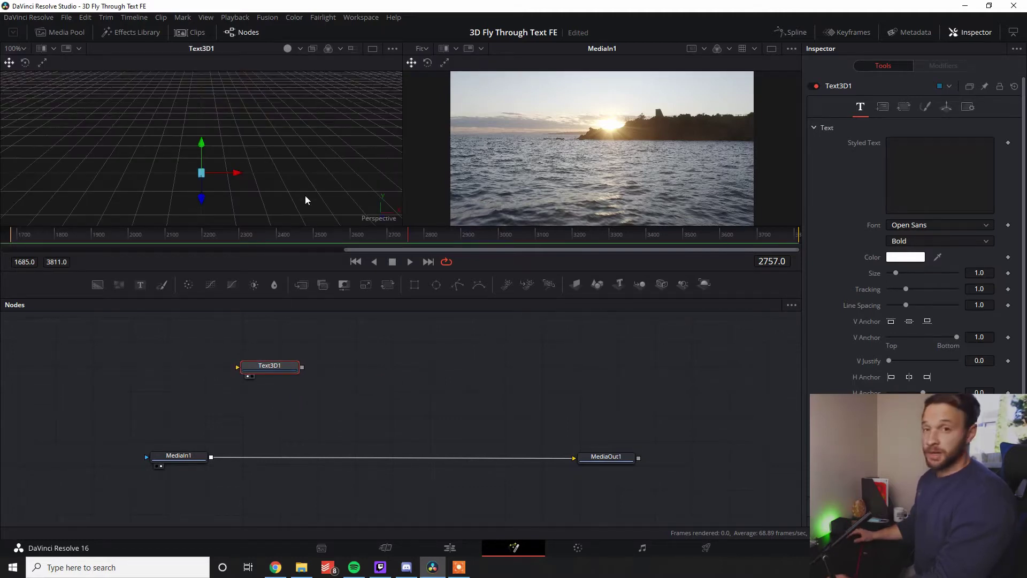
- Enter 'mornington' as the Text3D1 styled text
click(953, 148)
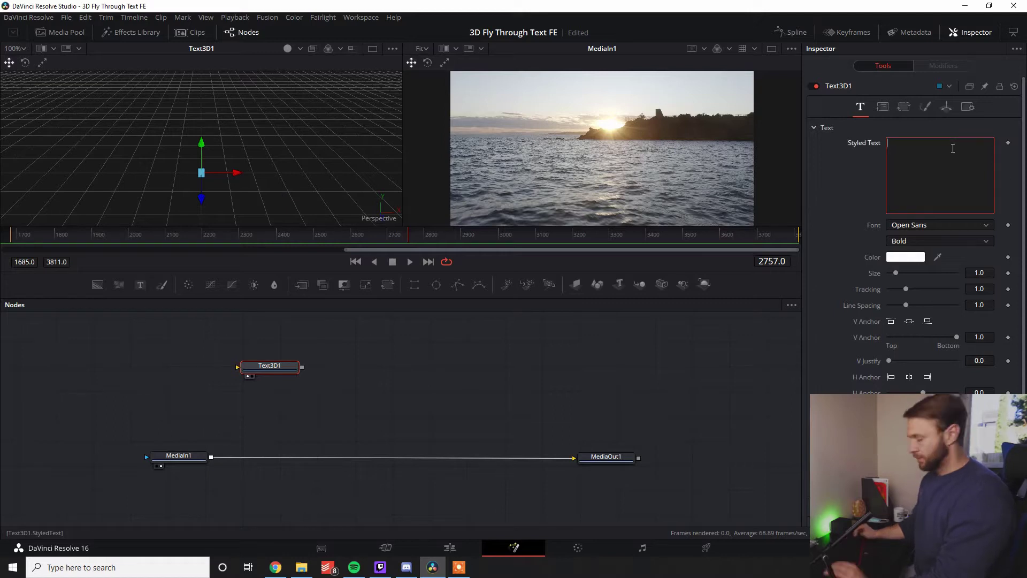
text(mo)
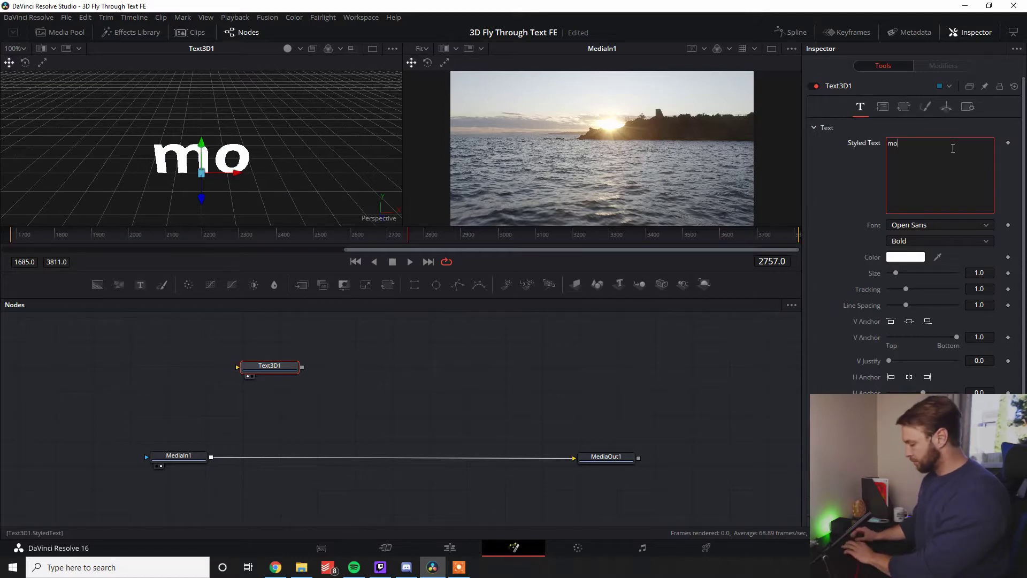
text(rngint)
key(BackSpace)
key(BackSpace)
key(BackSpace)
key(BackSpace)
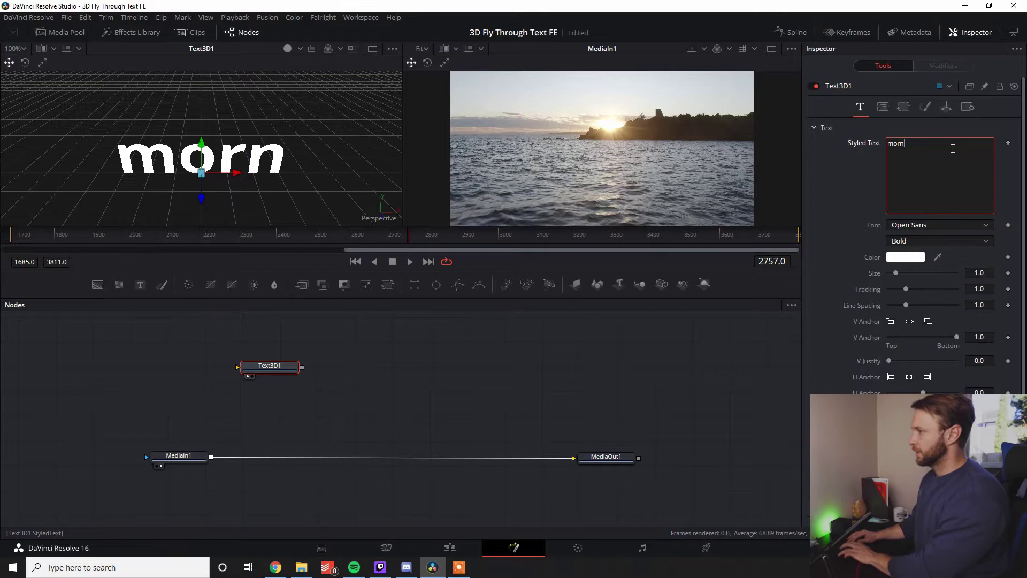
text(ington)
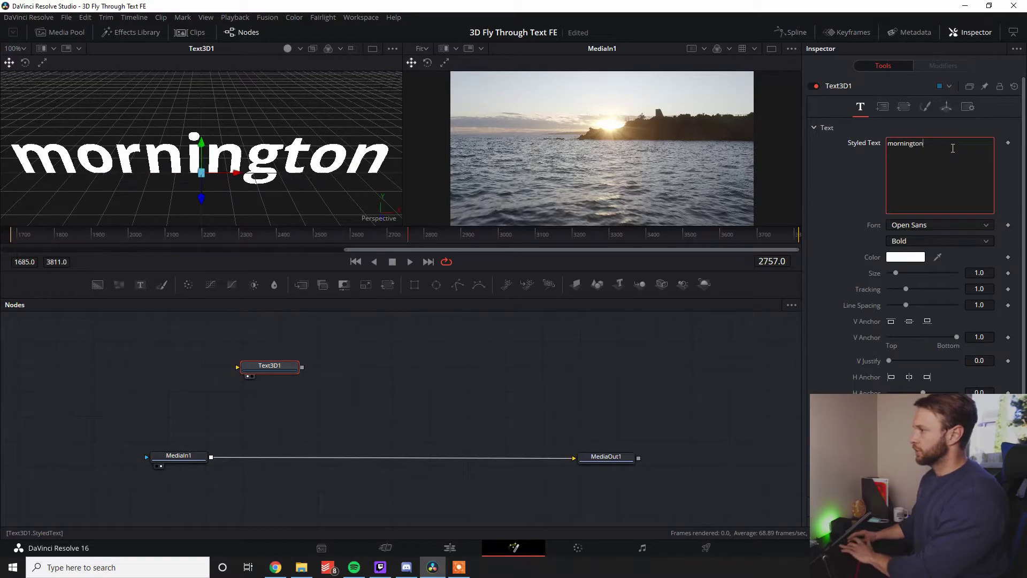
- Set the text's font to Komu
click(904, 226)
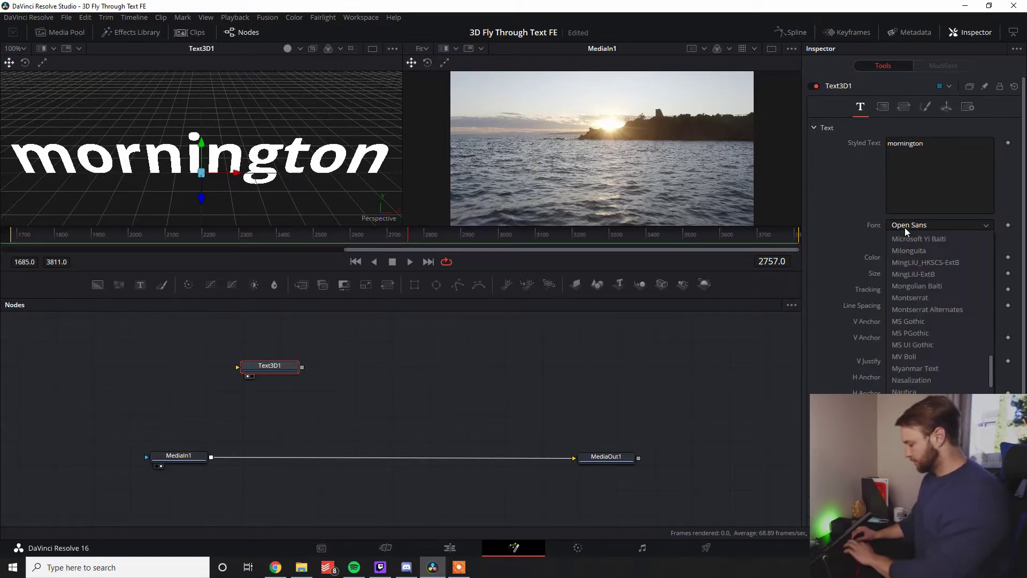
text(kom)
click(916, 249)
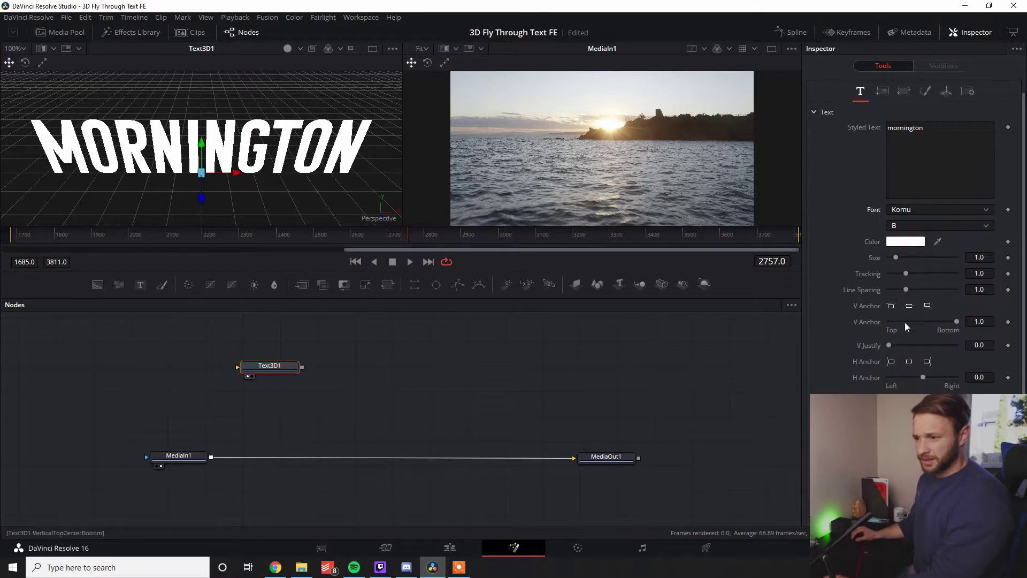
scroll(904, 322, down, 3)
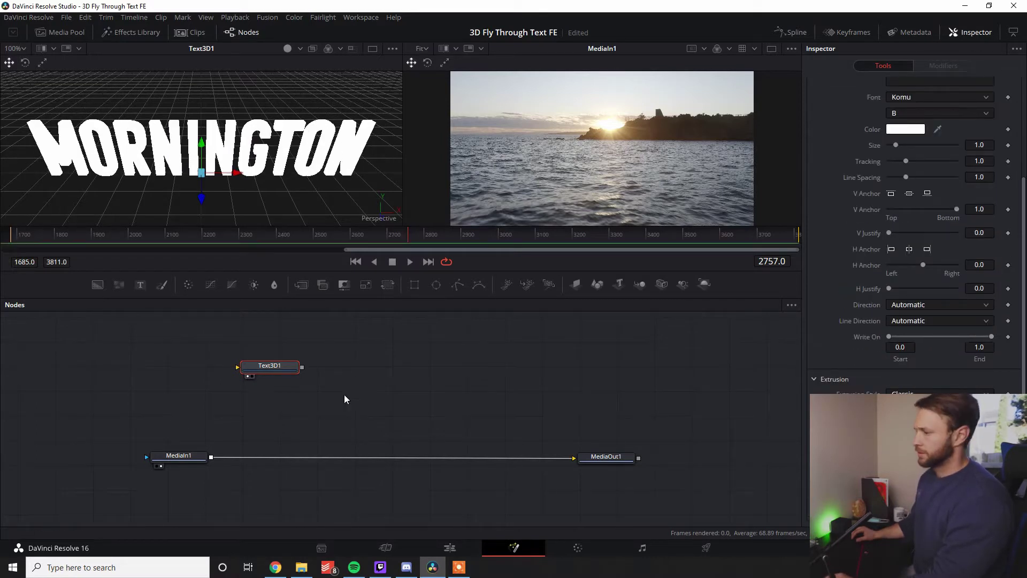
- Add a Renderer 3D node and place it beside Text3D1
mouse_move(278, 367)
mouse_down()
mouse_move(392, 449)
mouse_move(375, 410)
mouse_move(383, 398)
mouse_move(379, 459)
mouse_move(191, 500)
mouse_move(268, 369)
mouse_up()
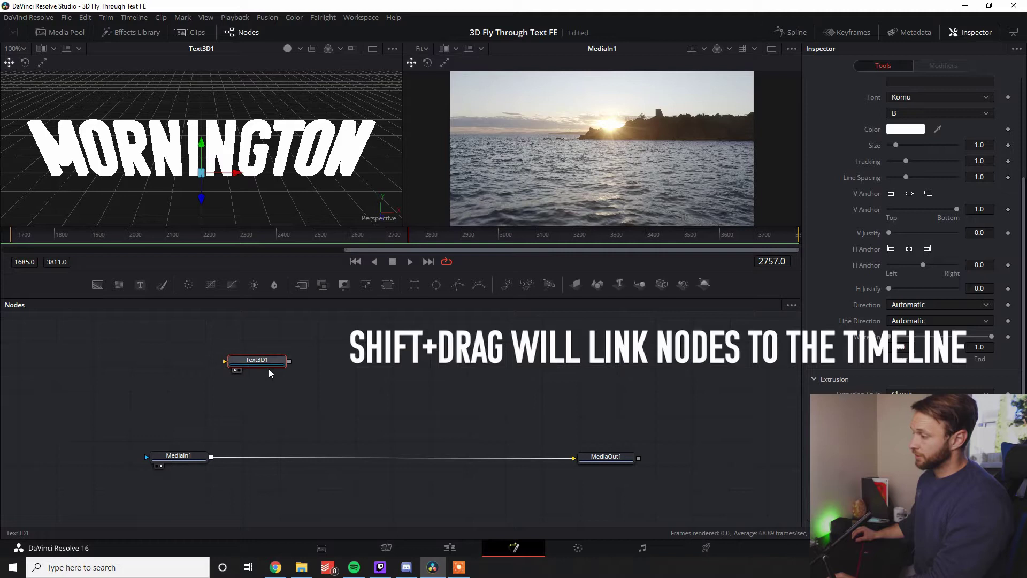
click(375, 387)
key(shift+space)
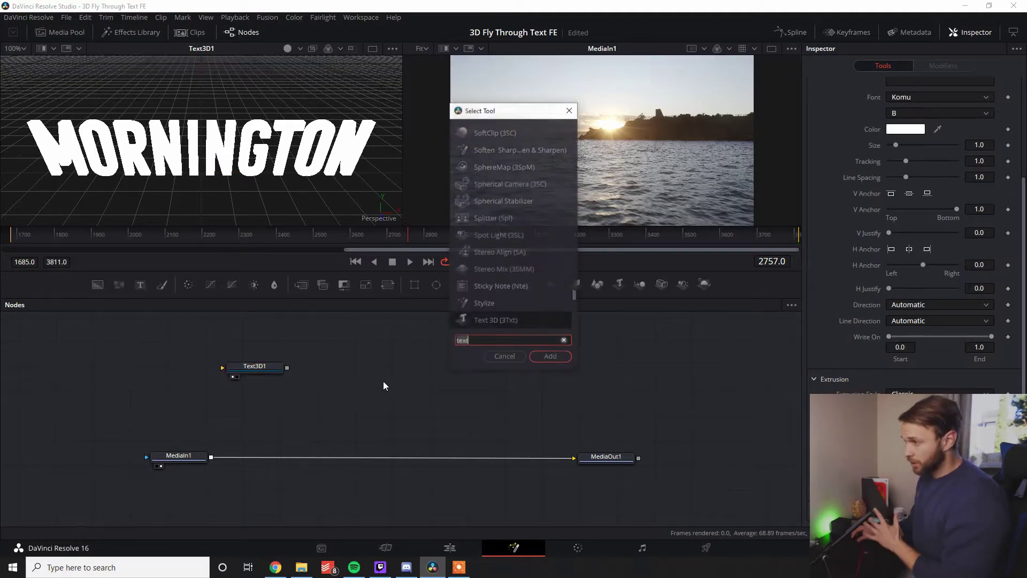
text(text)
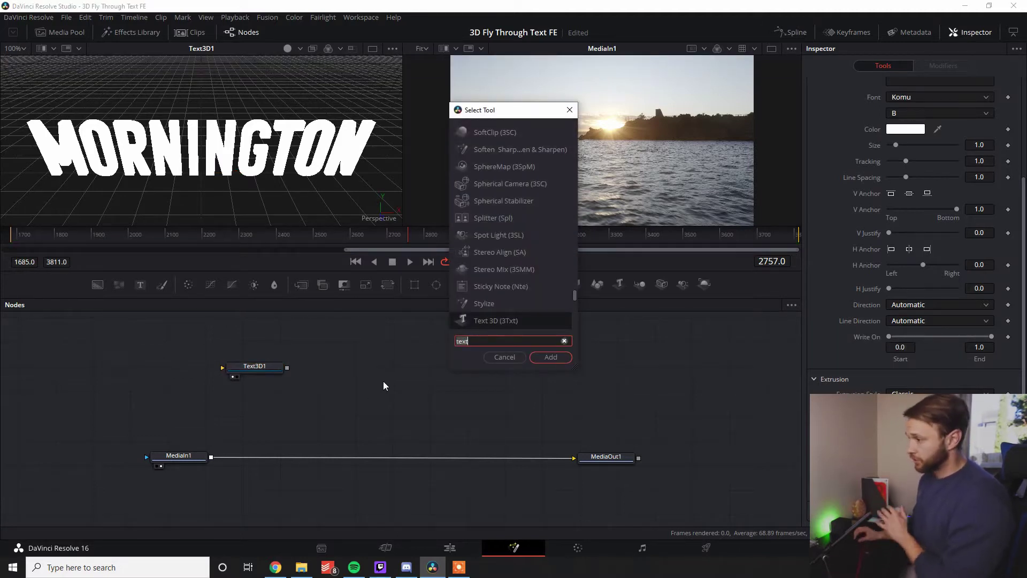
key(BackSpace)
key(BackSpace)
key(BackSpace)
key(BackSpace)
text(rendder)
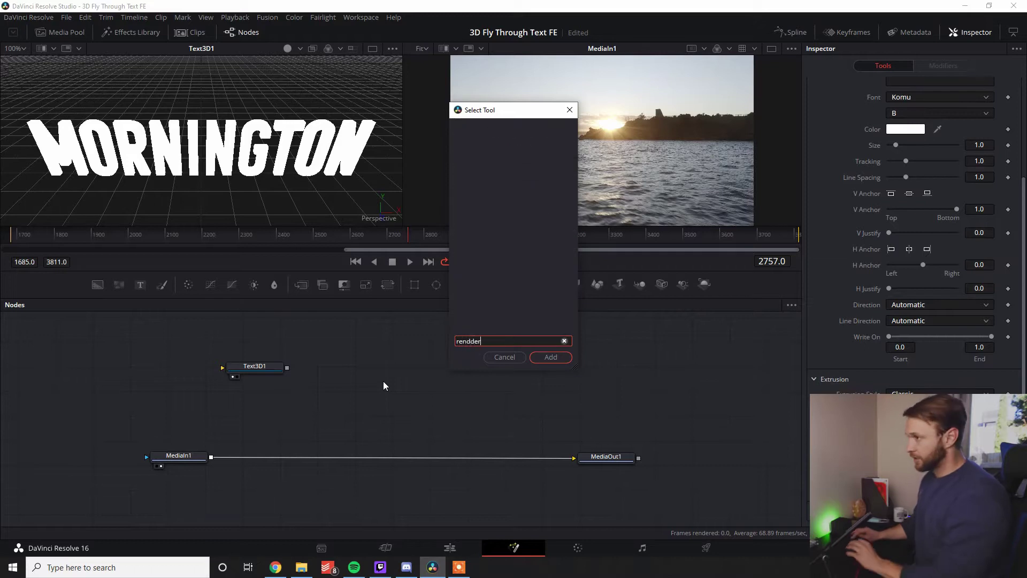
key(BackSpace)
key(BackSpace)
key(BackSpace)
key(BackSpace)
text(de)
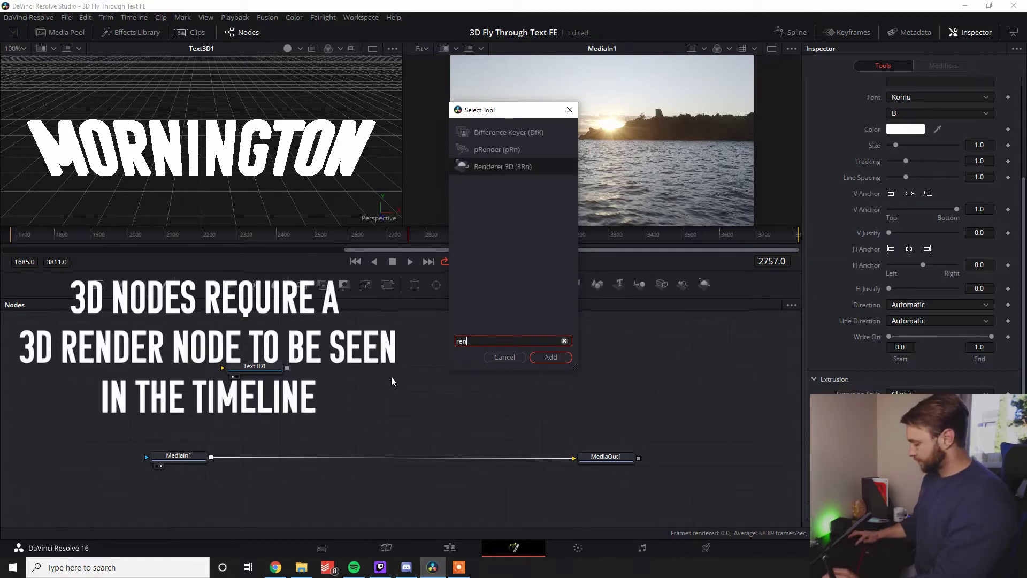
click(550, 357)
drag(395, 387, 384, 373)
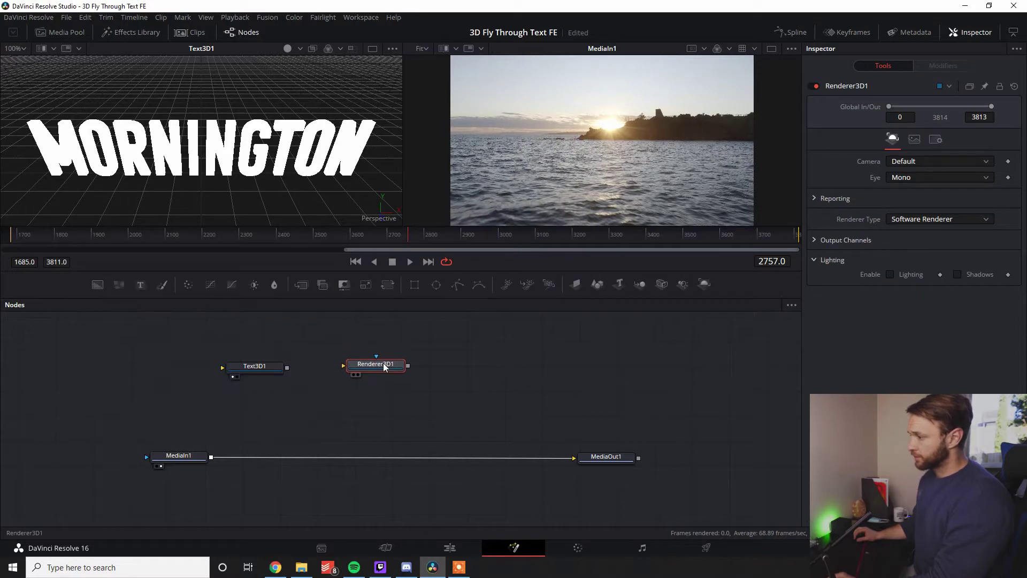
- Connect Text3D1's output into Renderer3D1's input
drag(286, 367, 371, 367)
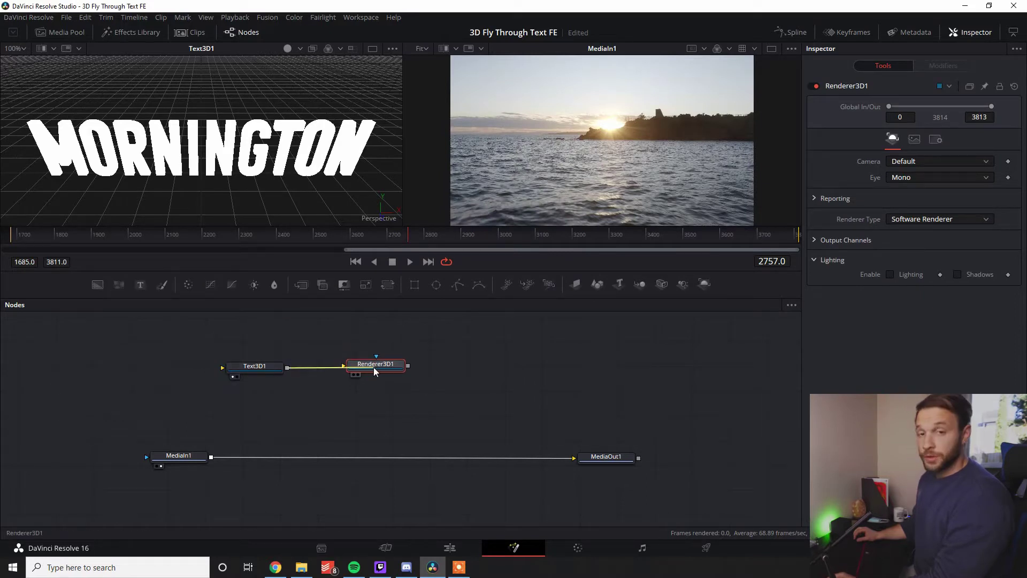
click(359, 424)
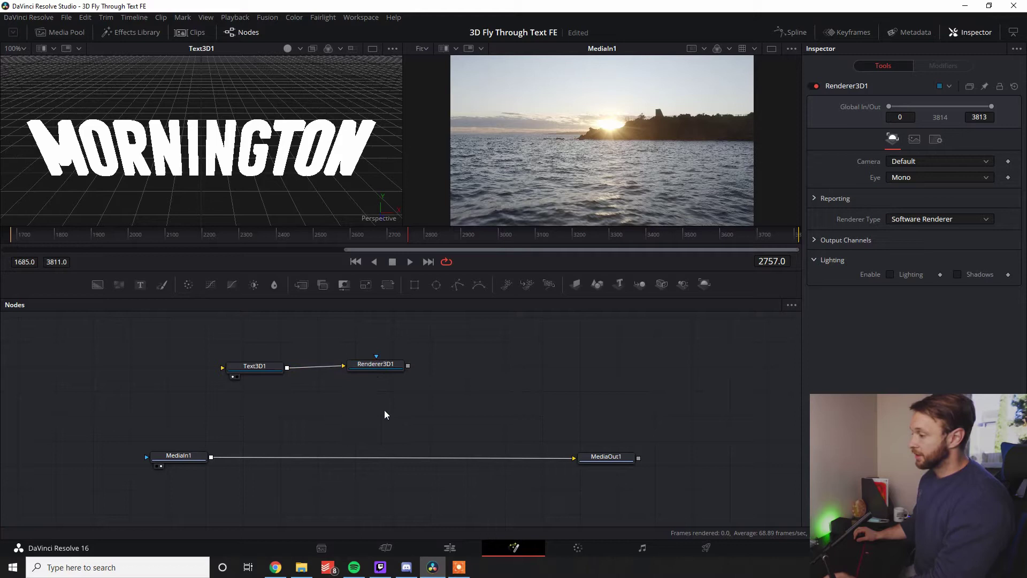
key(shift+space)
- Insert a Merge between MediaIn1 and MediaOut1, feed Renderer3D1 into its foreground, view MediaOut1
text(merge)
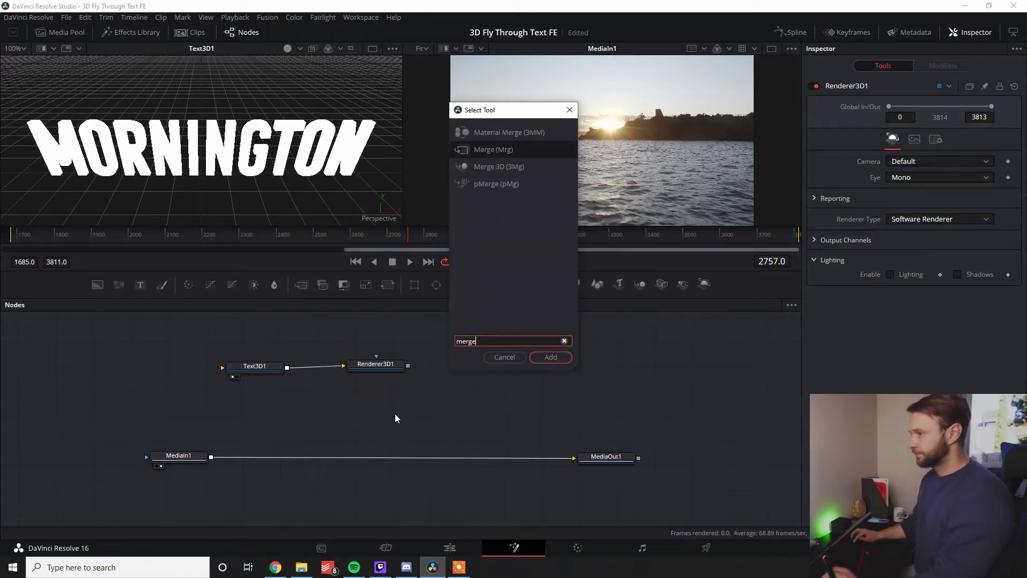
click(550, 357)
drag(370, 424, 408, 453)
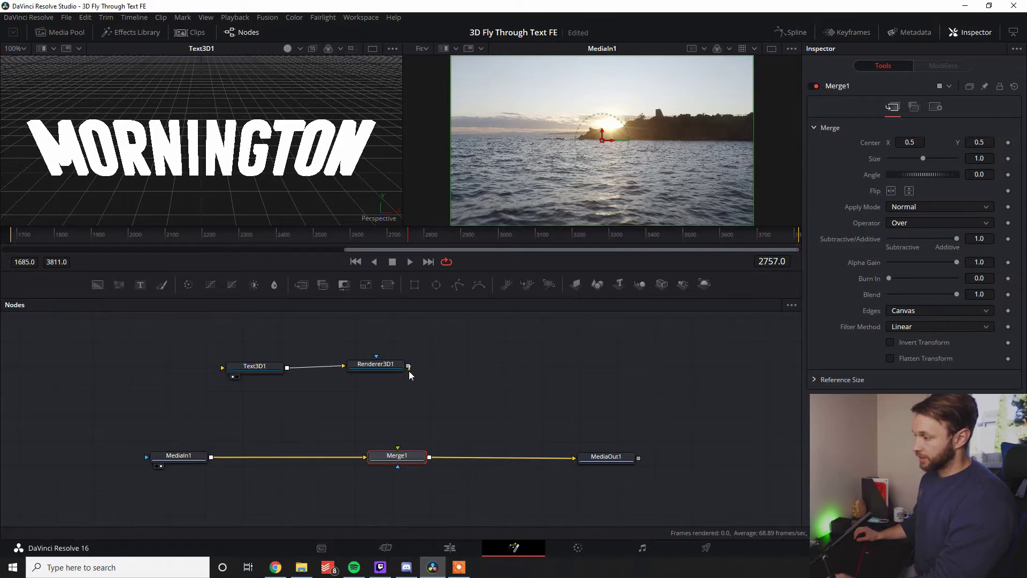
drag(403, 407, 410, 455)
click(592, 458)
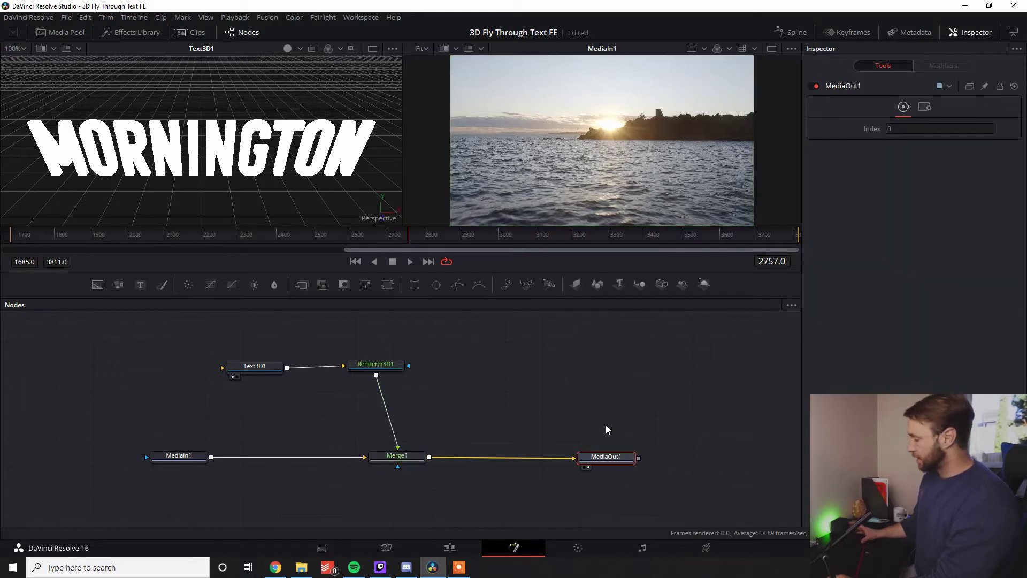
key(2)
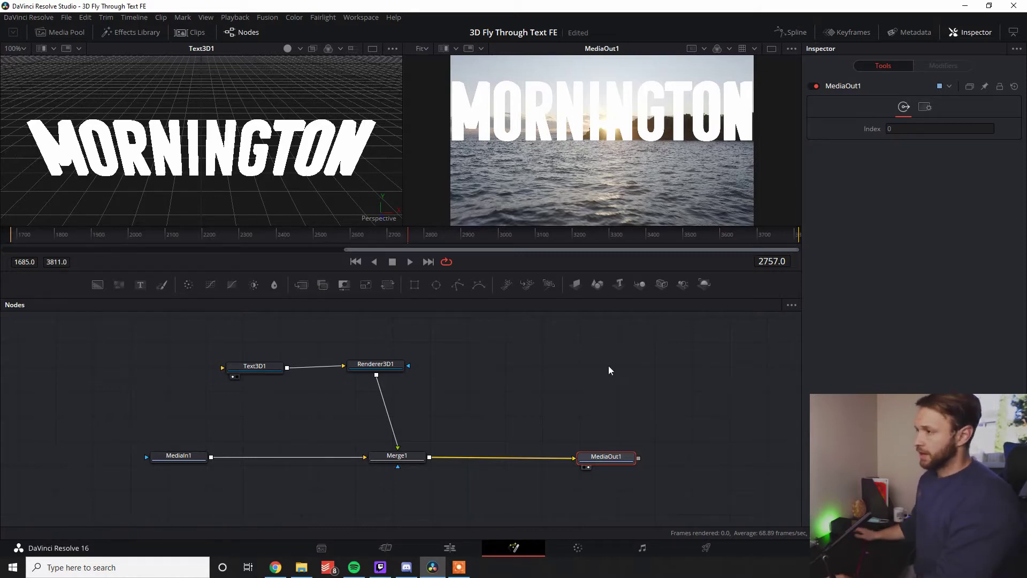
- Preview the composite, then move Text3D1 and Renderer3D1 up into an aligned row and select MediaIn1
key(space)
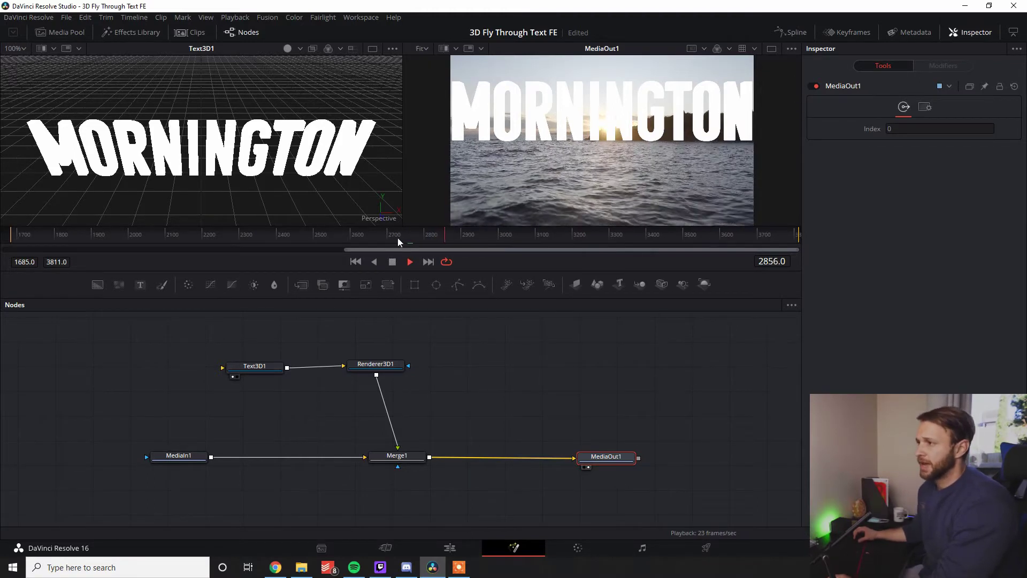
drag(406, 237, 396, 244)
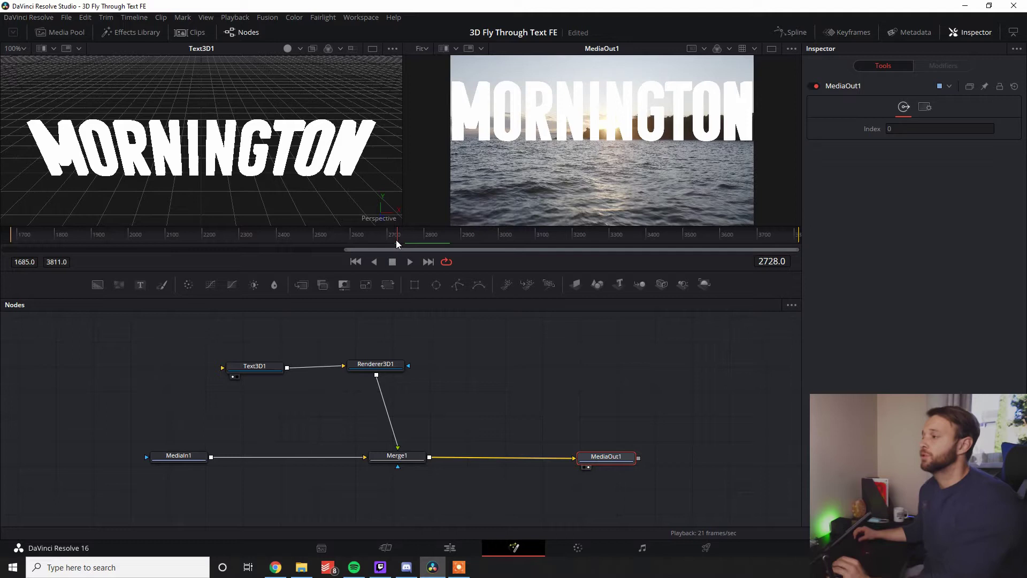
drag(210, 353, 396, 358)
click(292, 360)
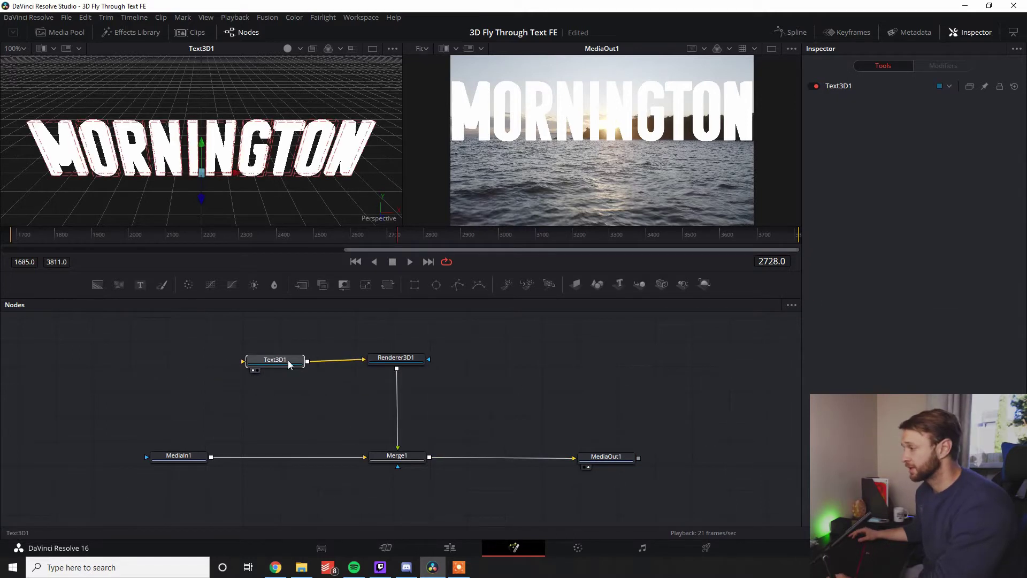
drag(292, 360, 289, 358)
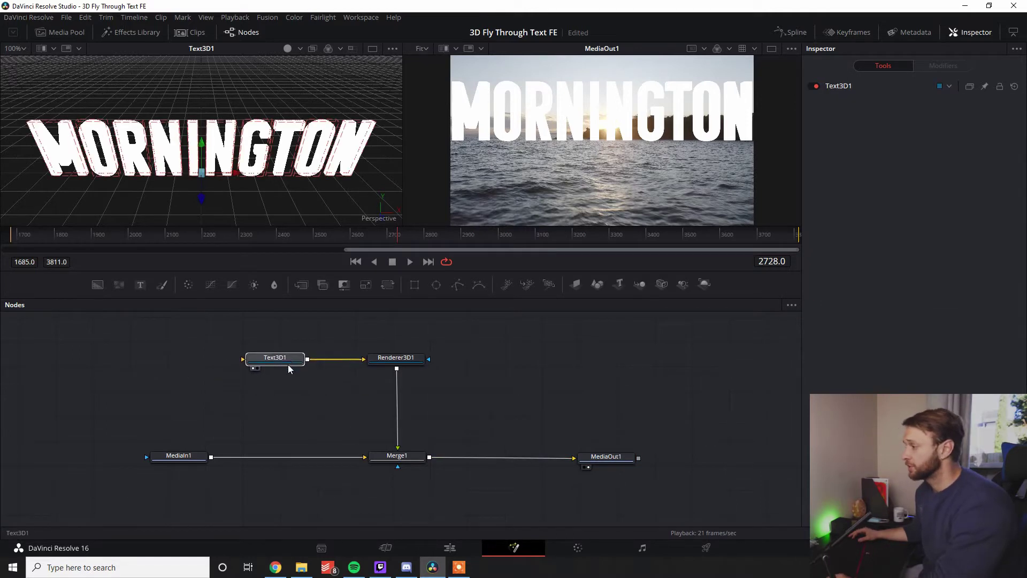
click(181, 458)
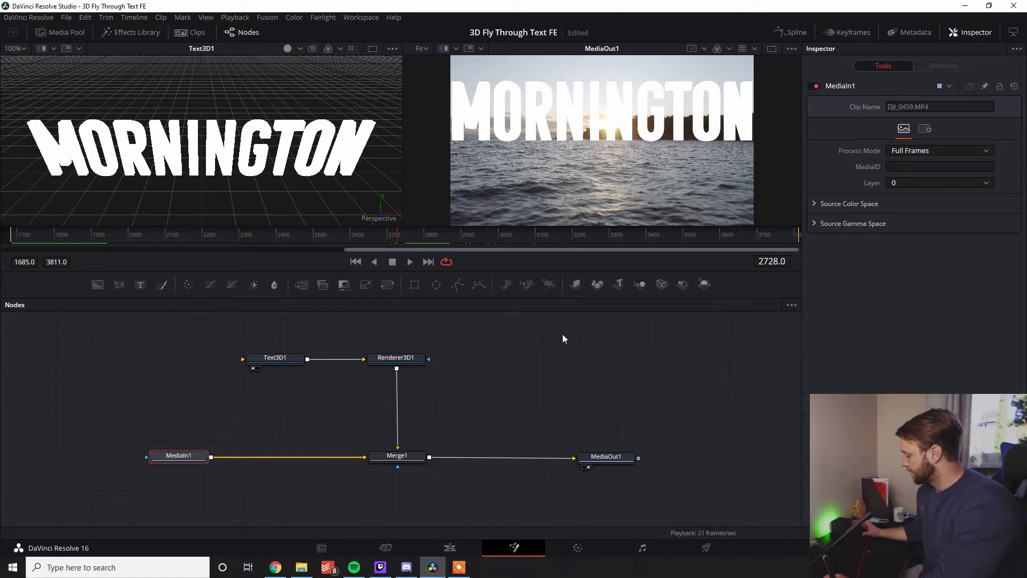
- Insert a Planar Tracker after MediaIn1 with motion type Translation, Rotation, Scale
key(2)
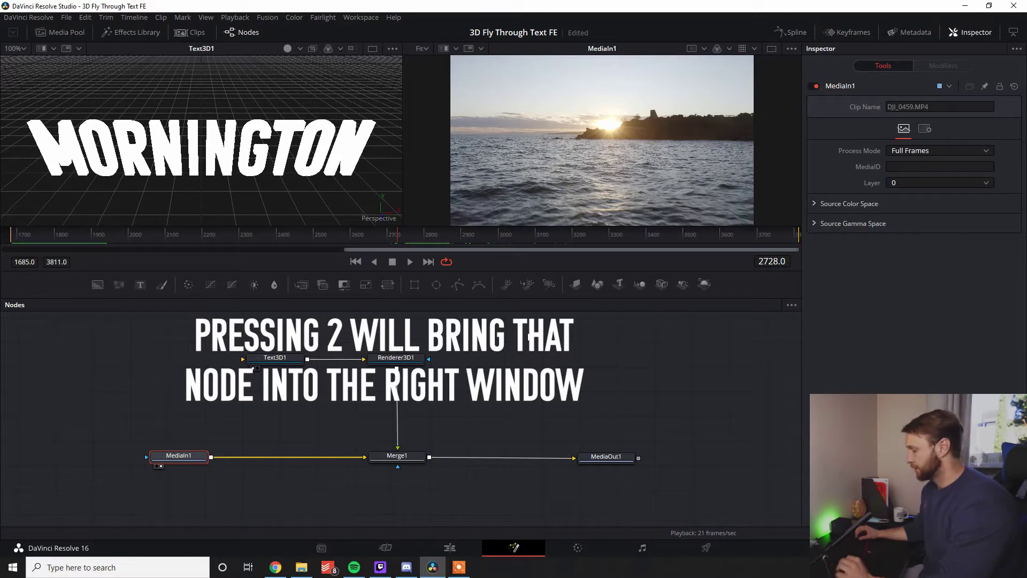
key(shift+space)
text(merg)
key(BackSpace)
key(BackSpace)
key(BackSpace)
key(BackSpace)
text(plan)
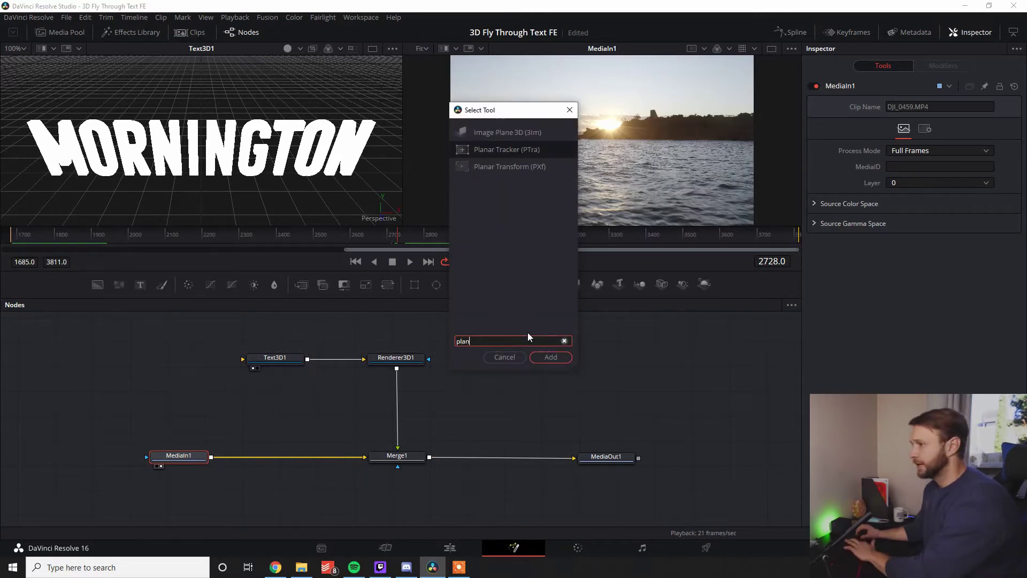
click(551, 357)
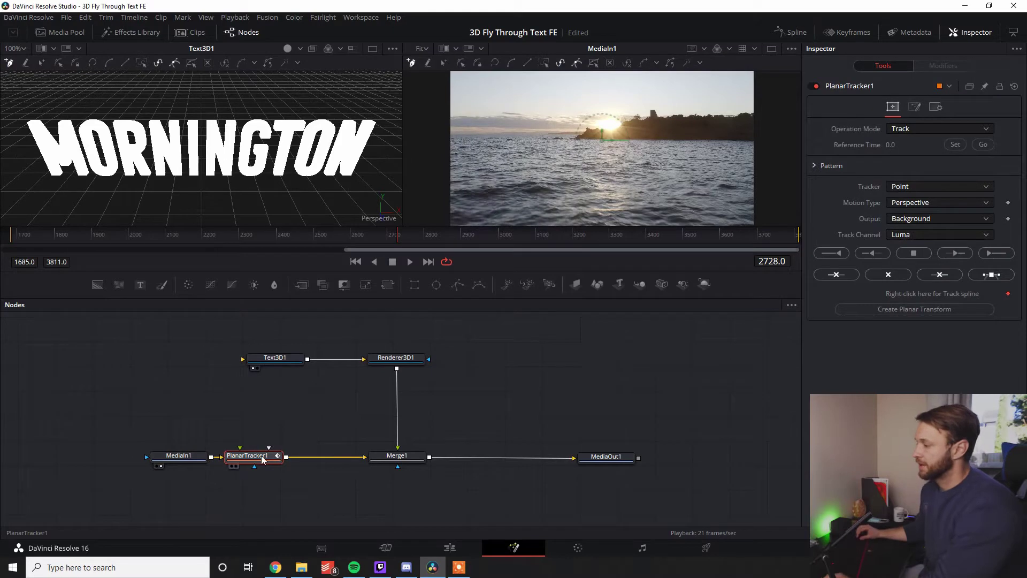
drag(262, 459, 288, 461)
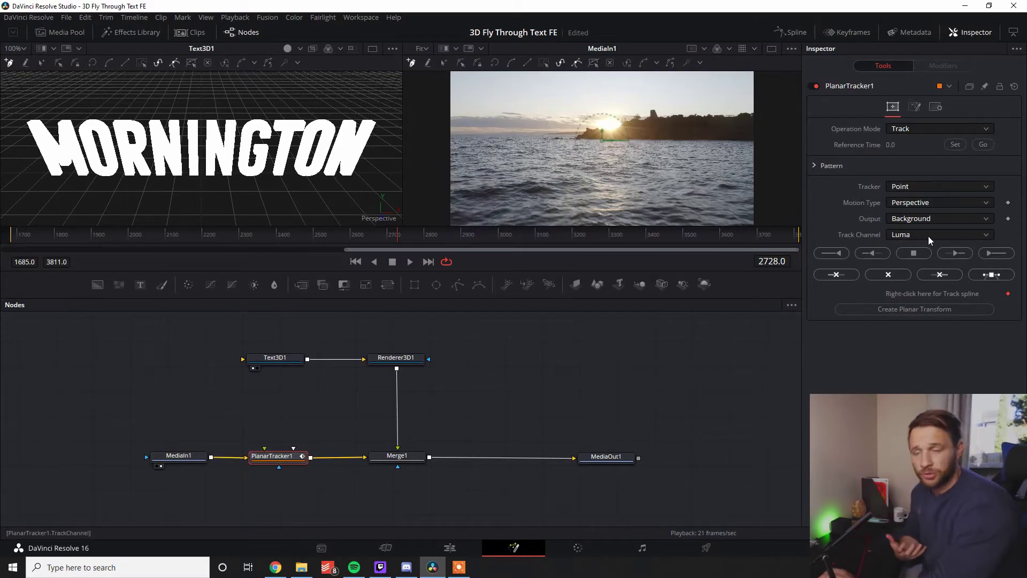
click(934, 202)
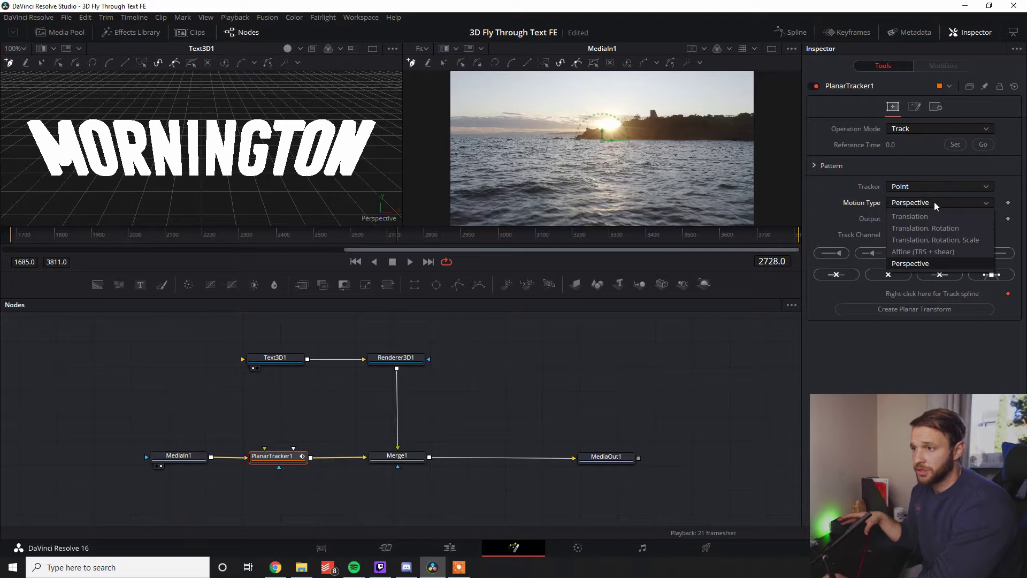
click(952, 241)
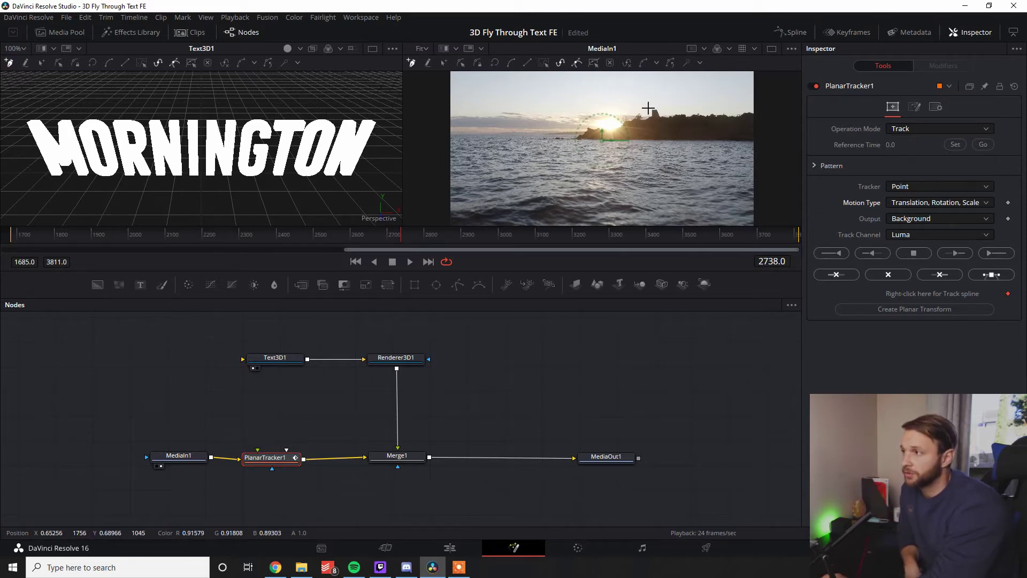
- Outline a headland pattern, set reference frame 2738, track to the end and return to 2738
click(649, 123)
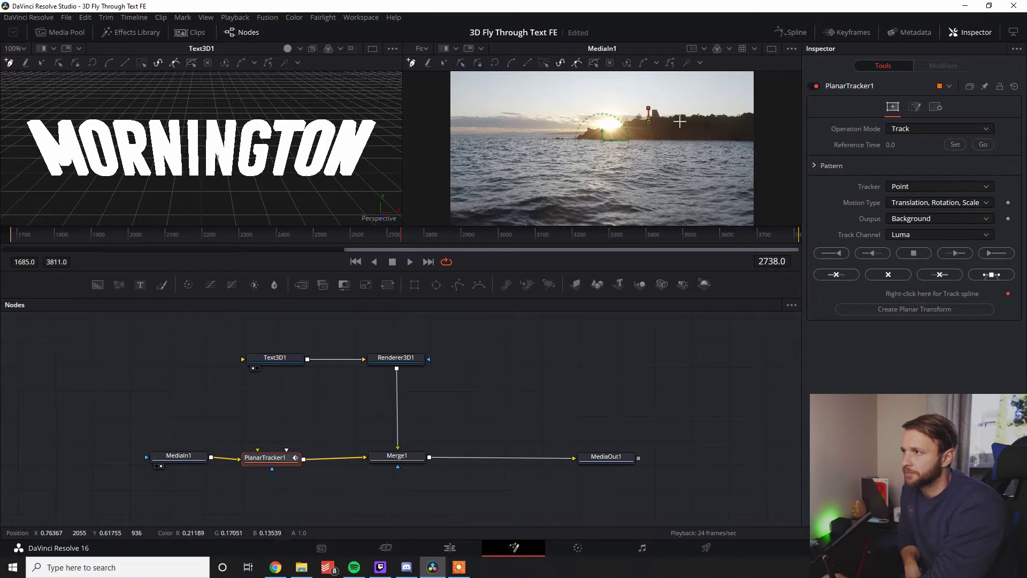
click(678, 122)
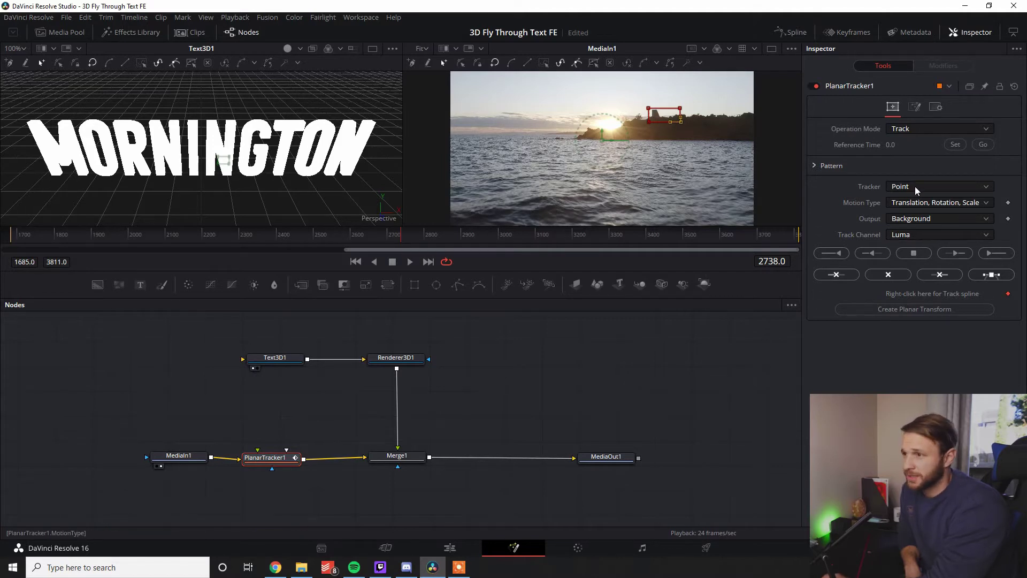
click(956, 146)
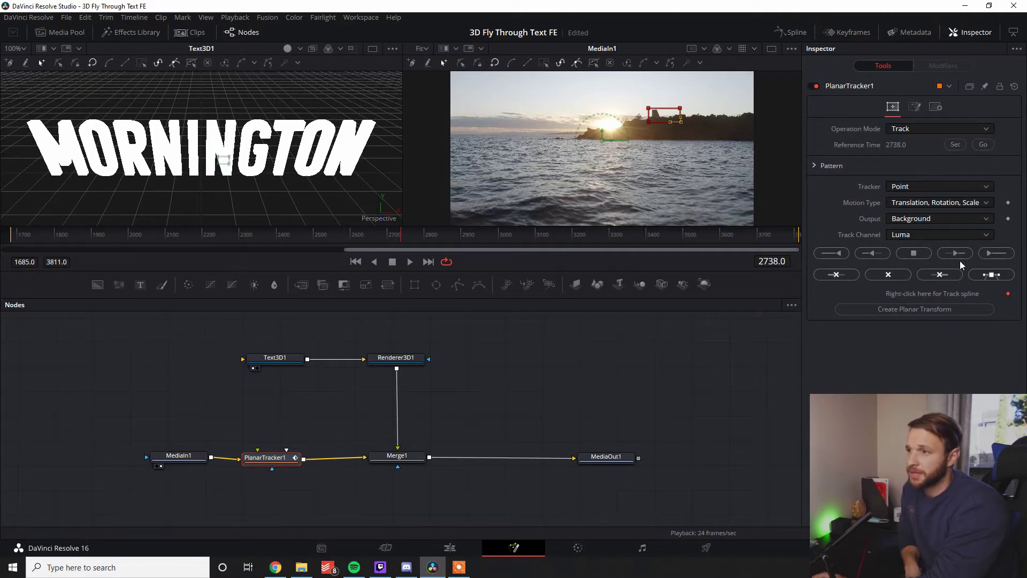
click(997, 253)
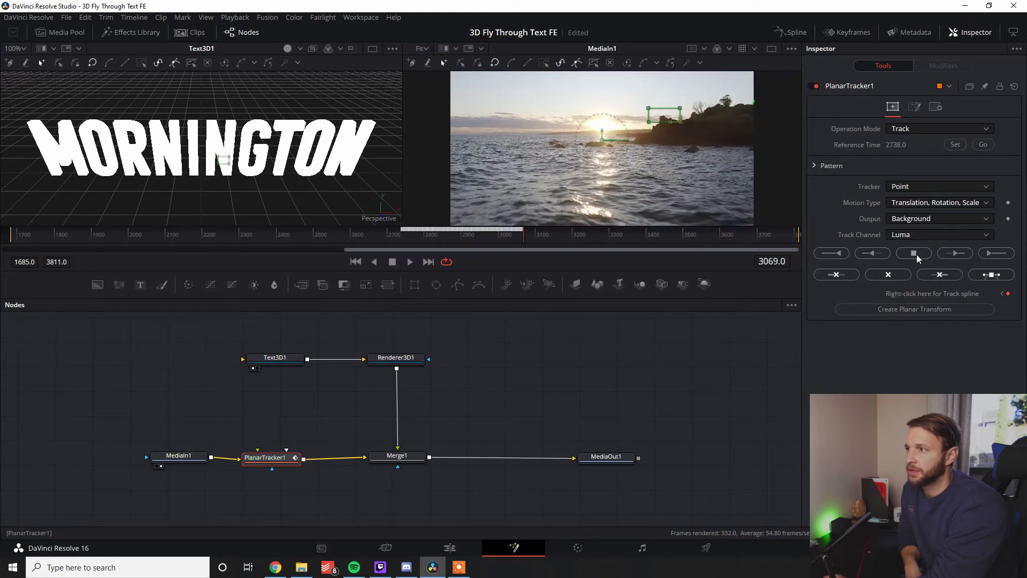
click(406, 231)
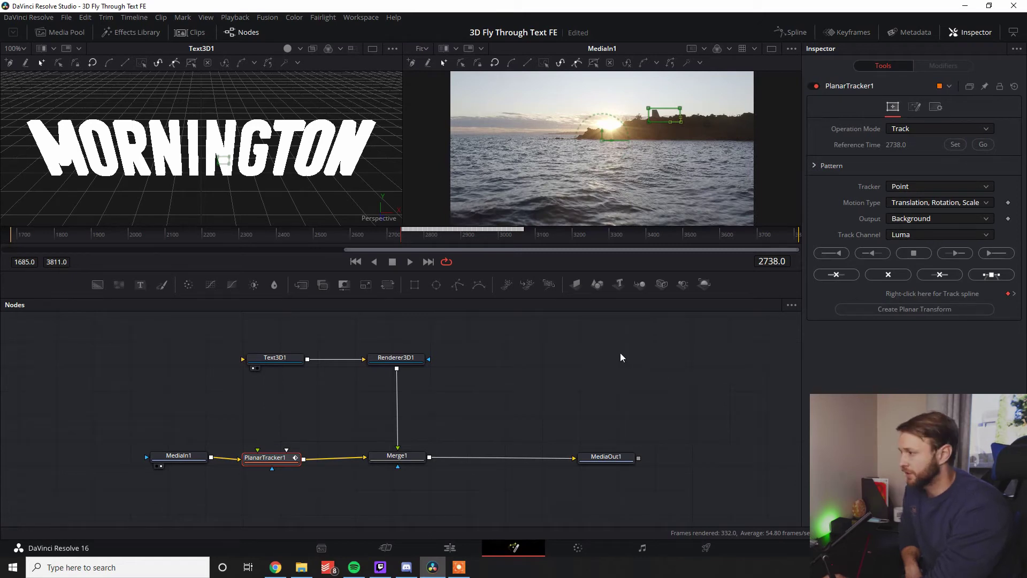
click(692, 401)
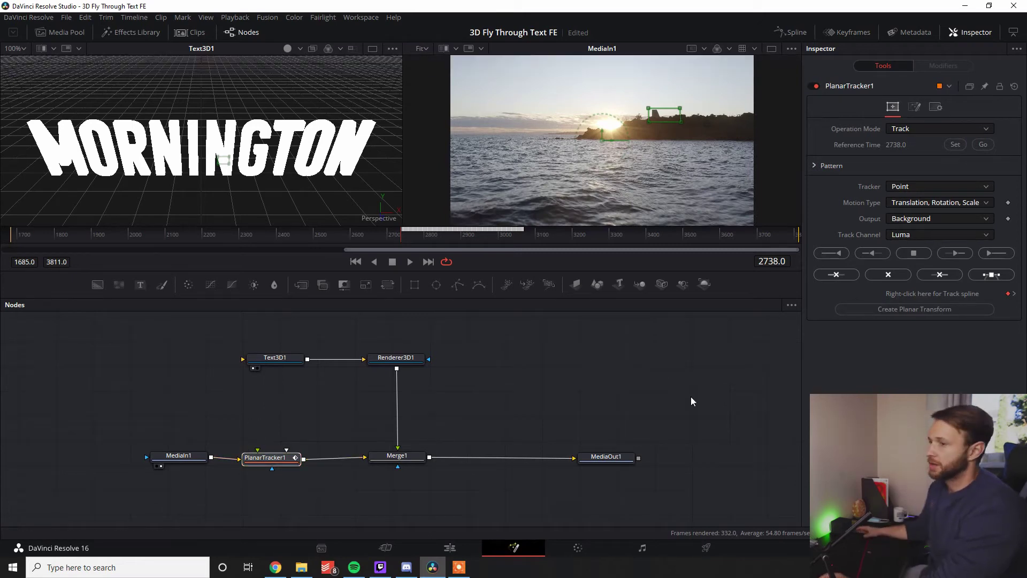
- Create a Planar Transform and insert it between Renderer3D1 and Merge1, removing the tracker from the chain
click(958, 312)
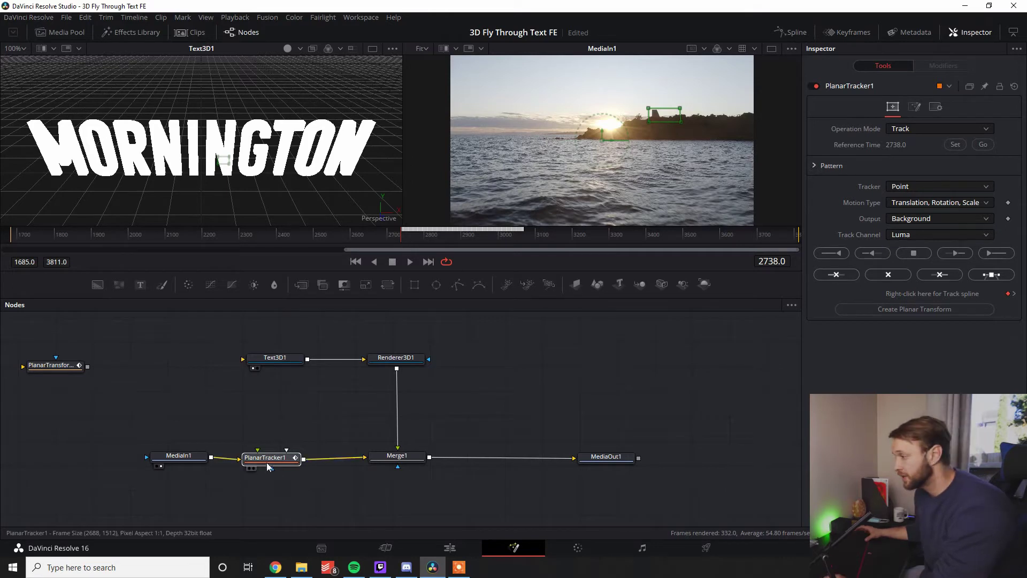
drag(267, 461, 65, 418)
drag(51, 365, 509, 397)
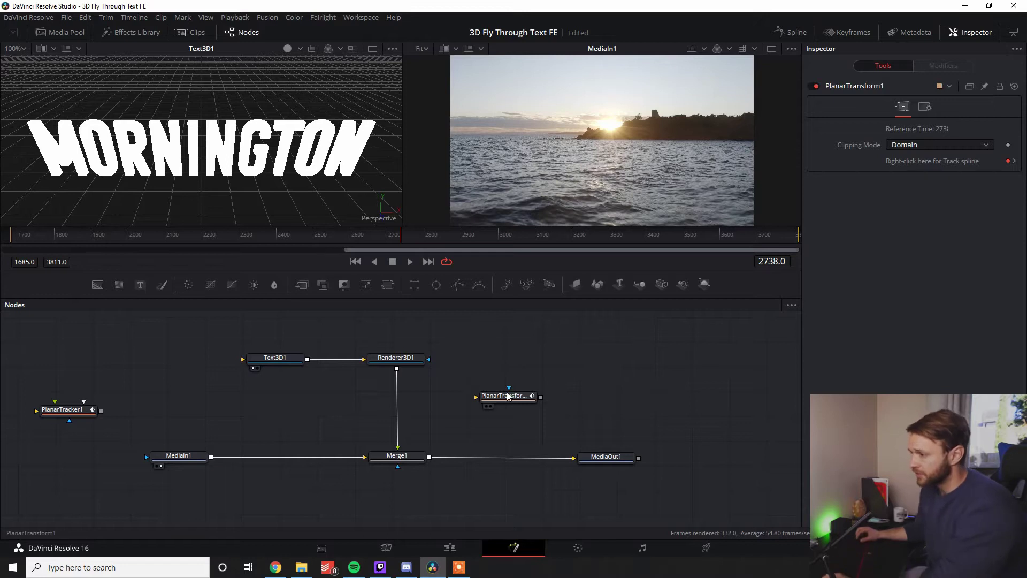
drag(522, 399, 397, 411)
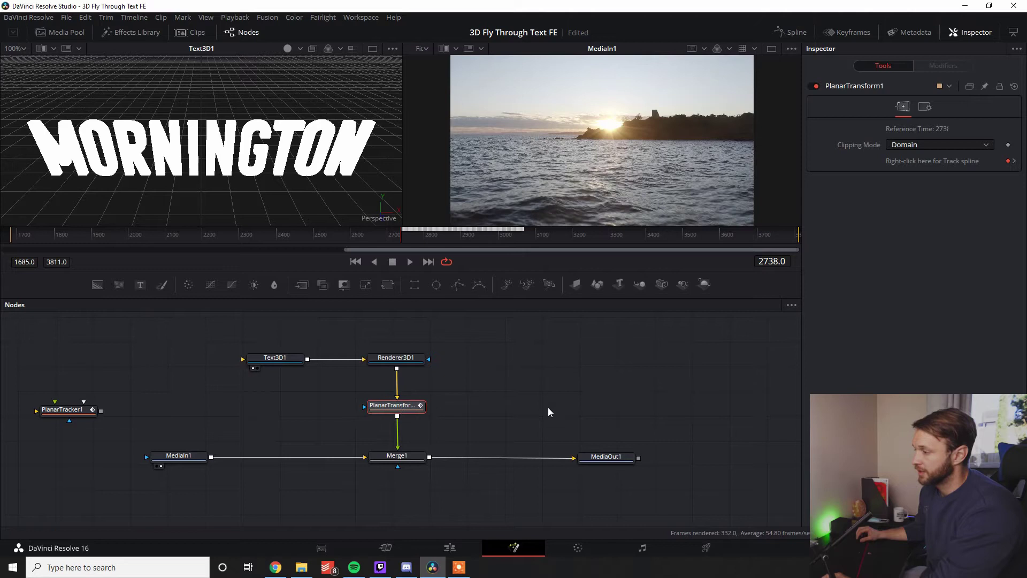
- View MediaOut1 in the right viewer and play it back to check the tracked text
click(606, 461)
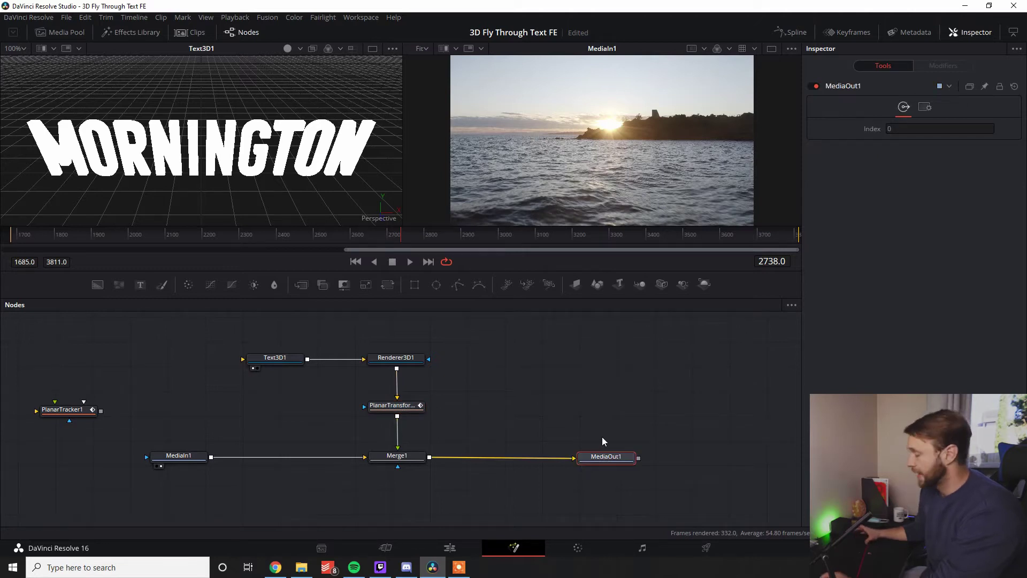
key(2)
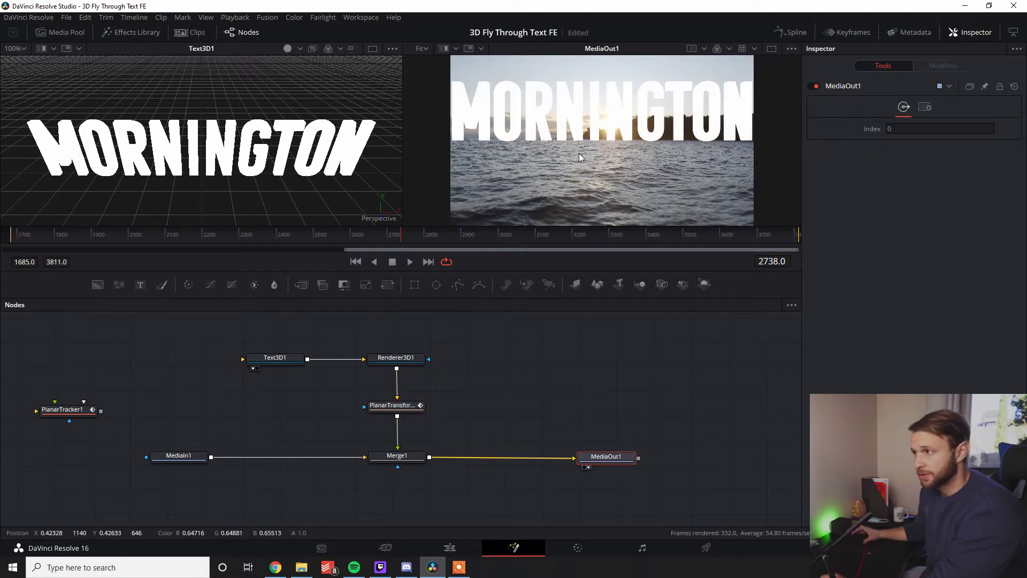
click(545, 370)
key(space)
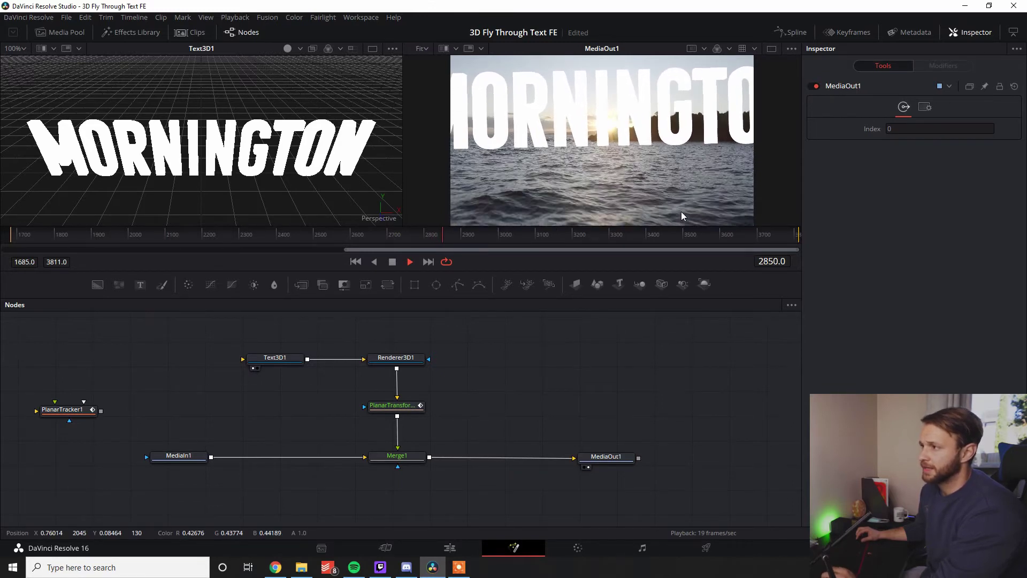
key(space)
drag(401, 410, 401, 392)
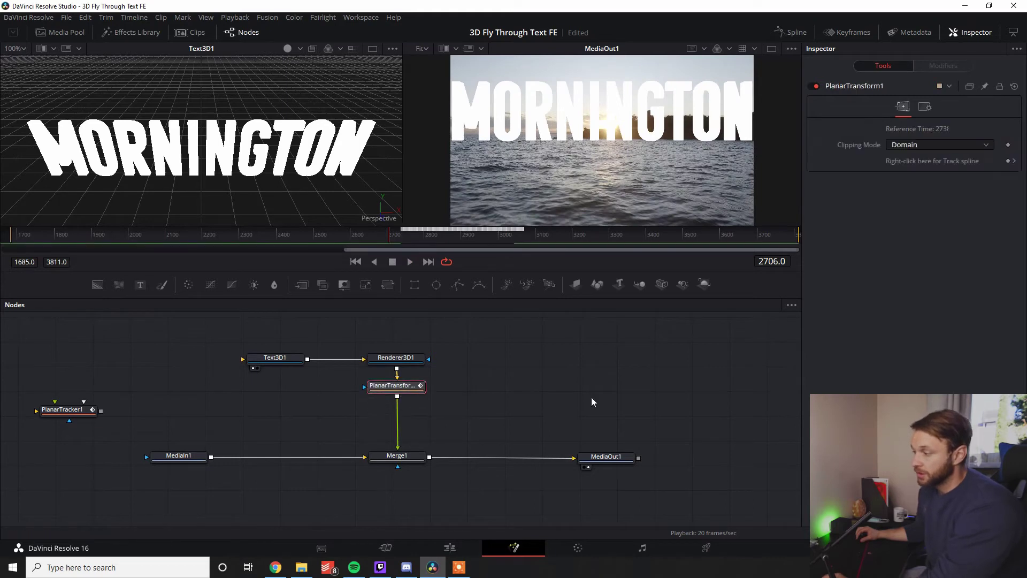
- Insert a DVE node after PlanarTransform1 and set its Z Move to 1.97
key(shift+space)
text(plan)
text(dve)
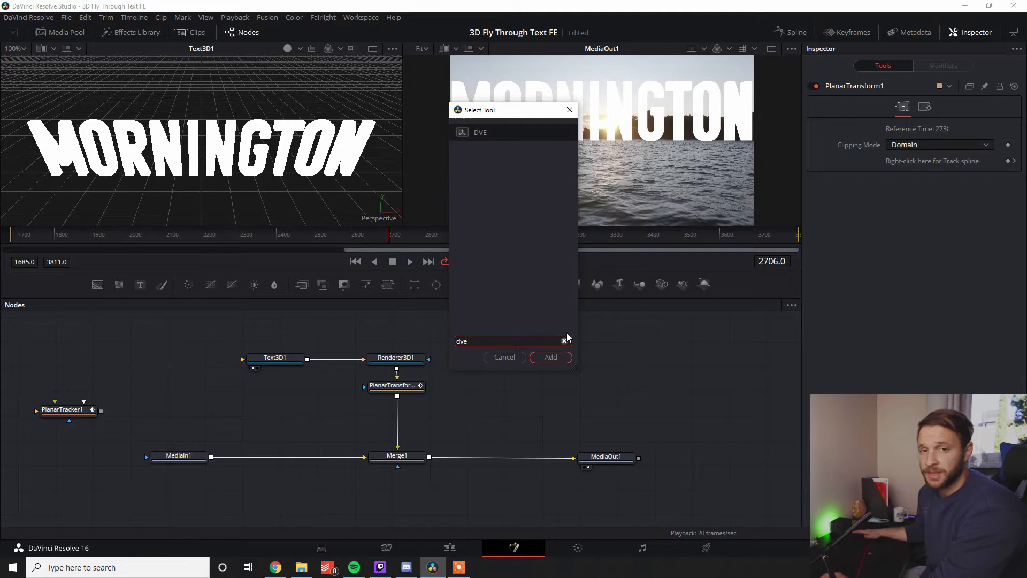
click(537, 361)
drag(586, 403, 387, 423)
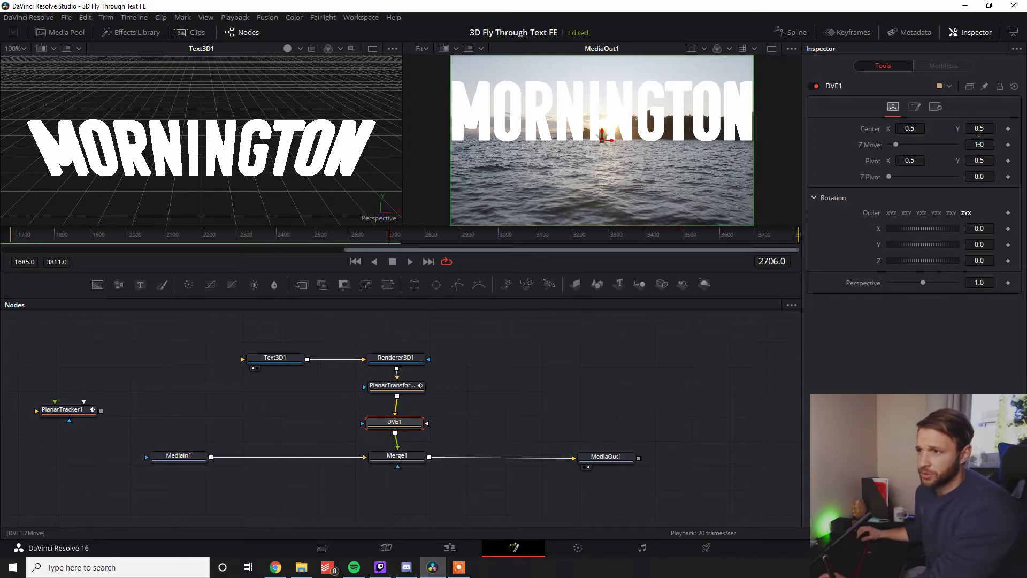
drag(896, 144, 904, 143)
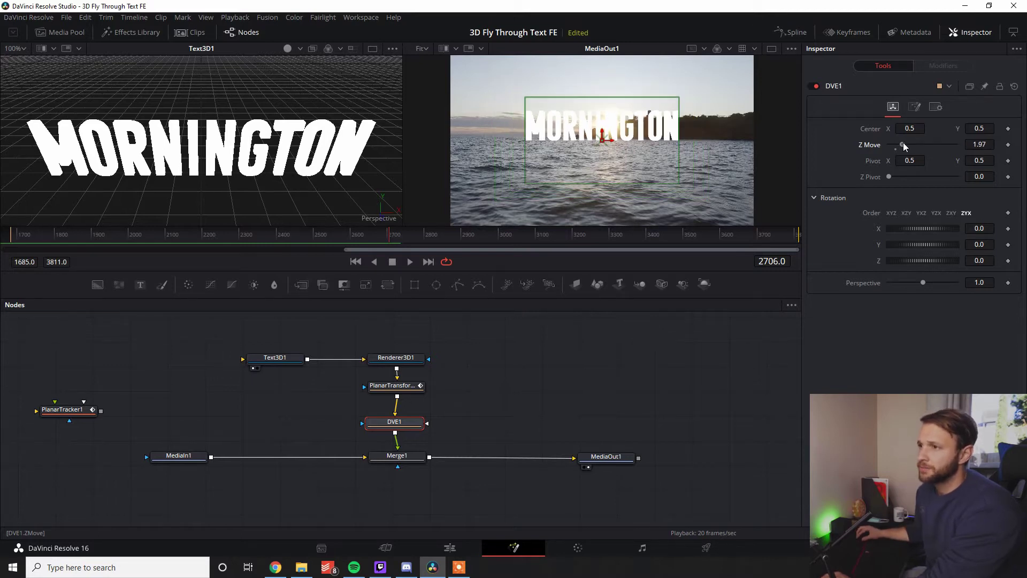
- Keyframe DVE1's Z Move at 1.97 and preview the animation
click(1008, 145)
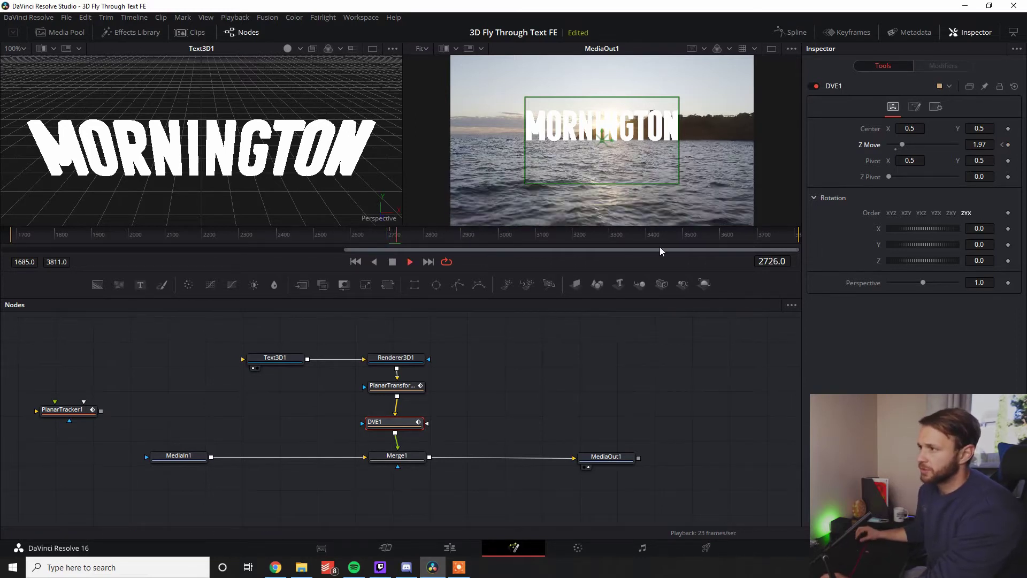
key(space)
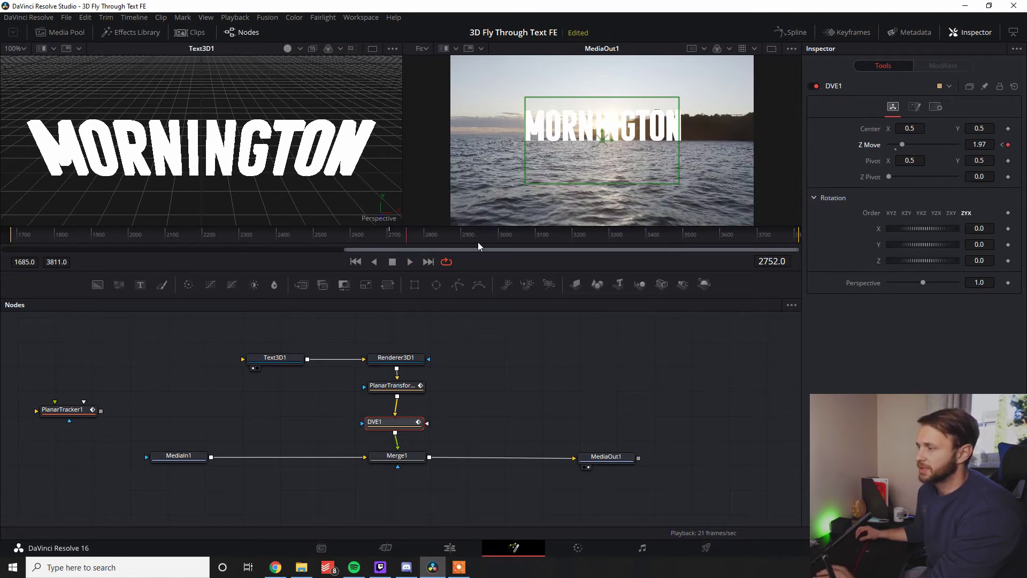
key(space)
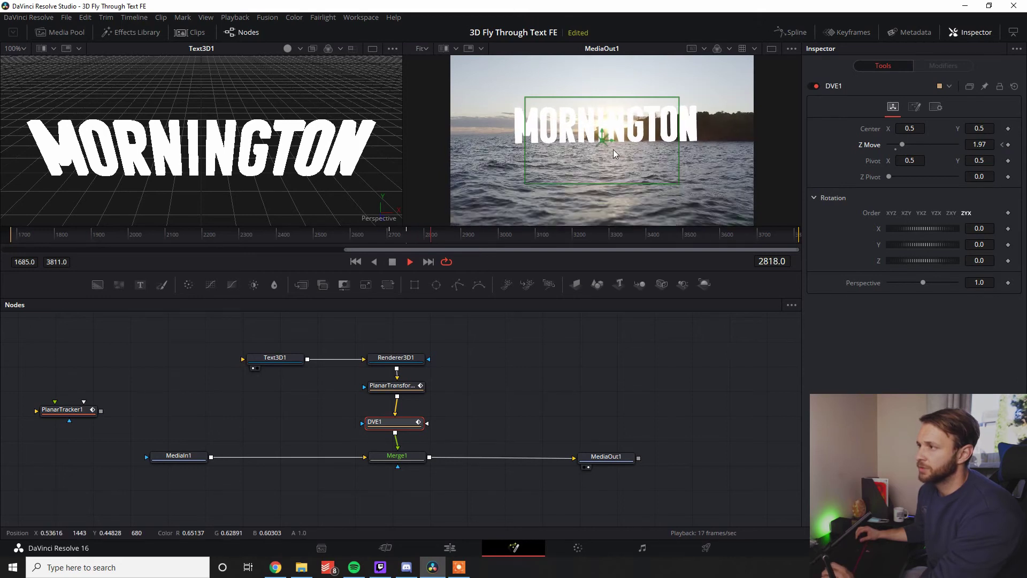
key(space)
click(408, 233)
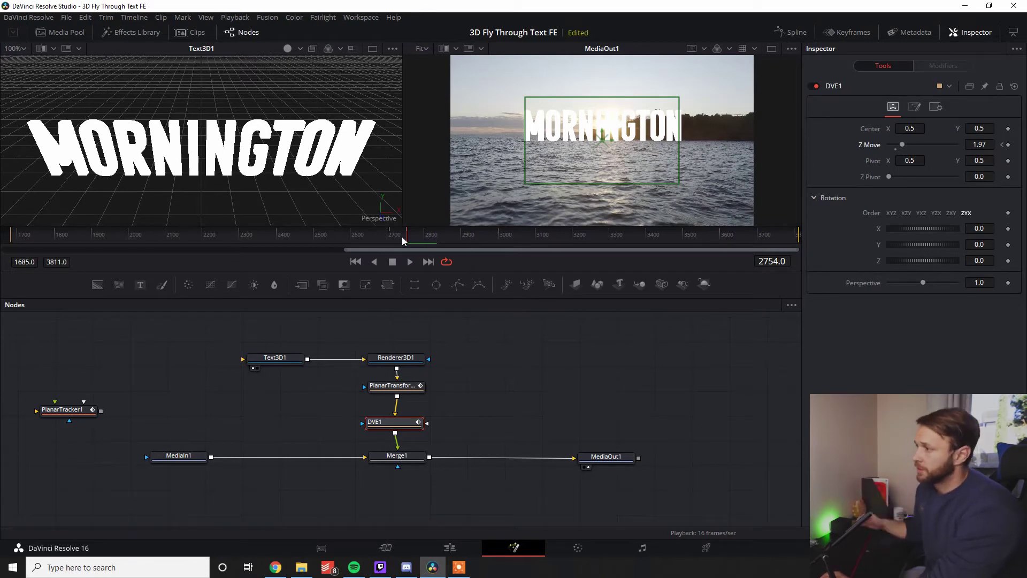
- At frame 2851 set Z Move to 0.0, then play the fly-through and return to frame 2752
drag(406, 233, 444, 237)
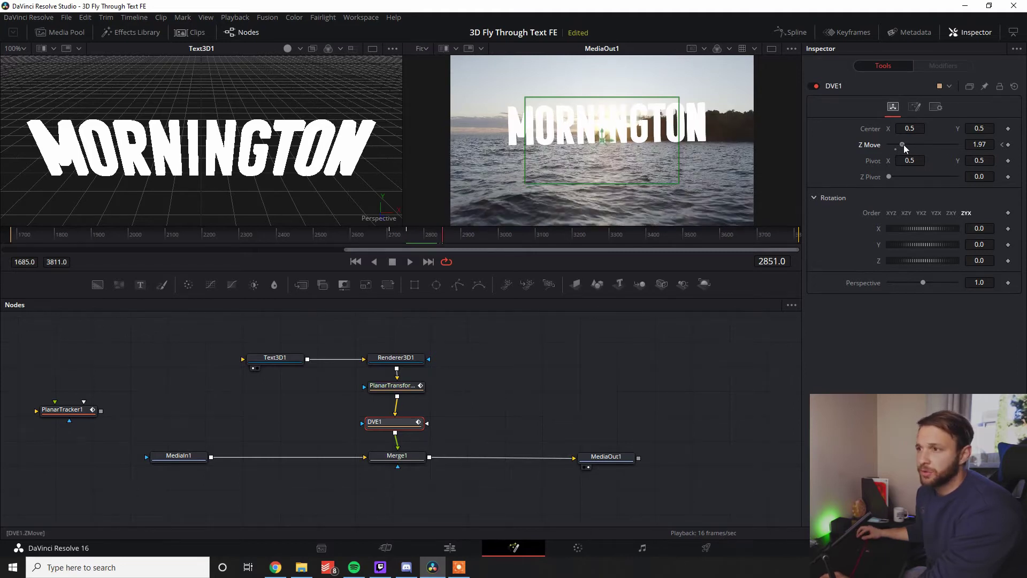
drag(902, 145, 891, 137)
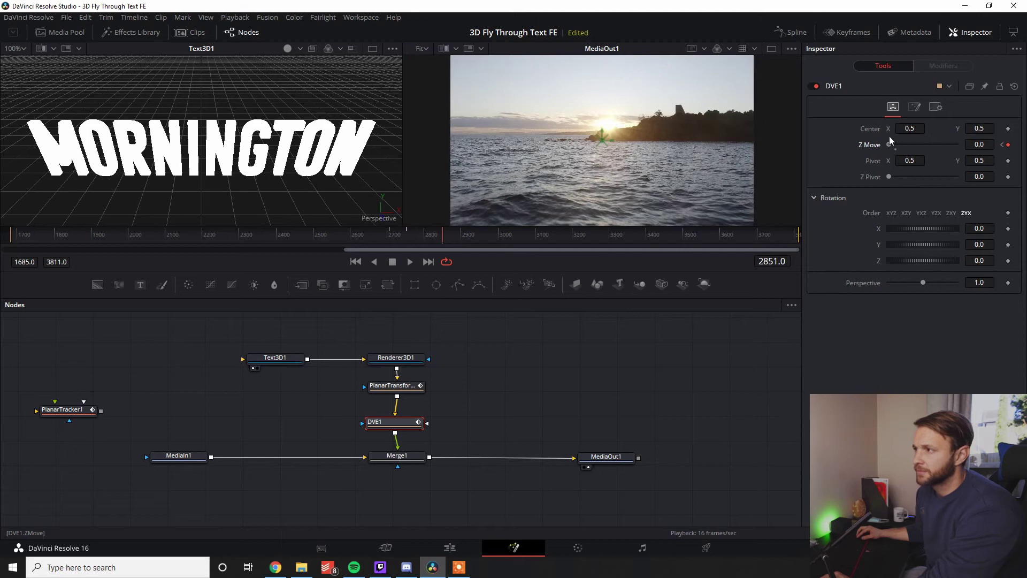
mouse_move(406, 240)
mouse_down()
mouse_move(442, 235)
mouse_move(407, 236)
mouse_up()
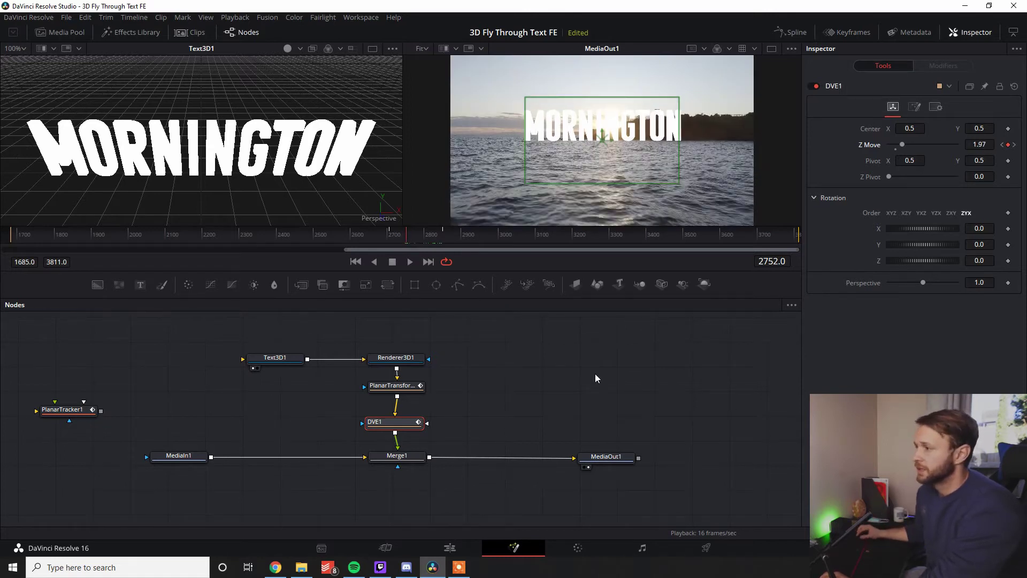
key(space)
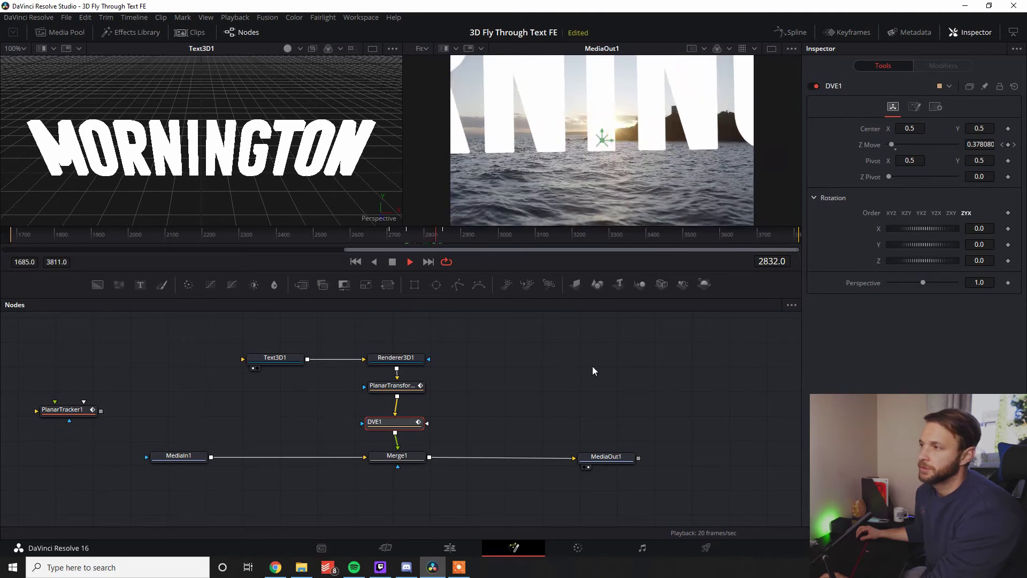
key(space)
key(space)
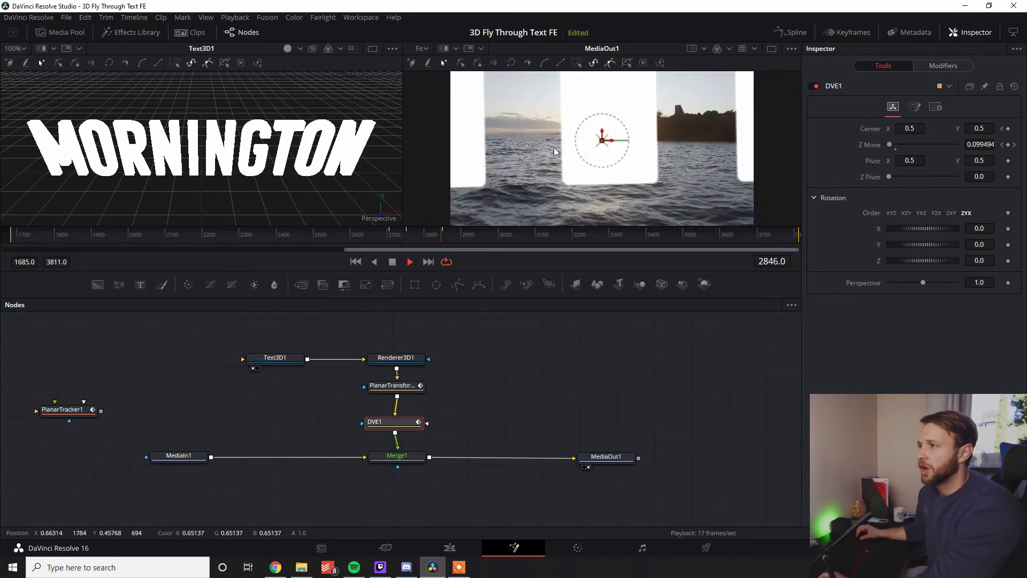
key(space)
click(409, 237)
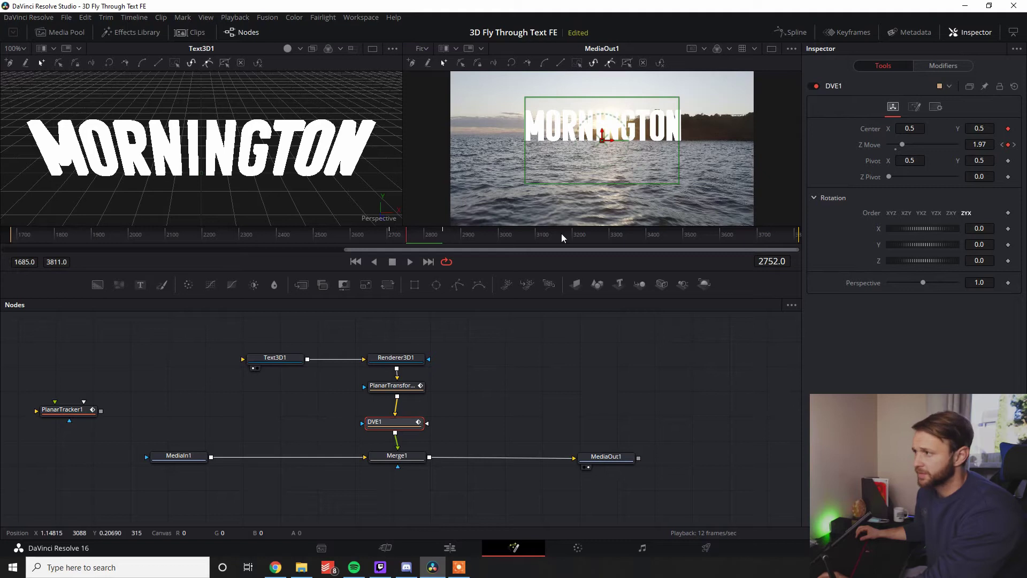
- Shift the DVE1 pivot X to 0.463 at frame 2846 and replay the fly-through
drag(448, 238, 443, 236)
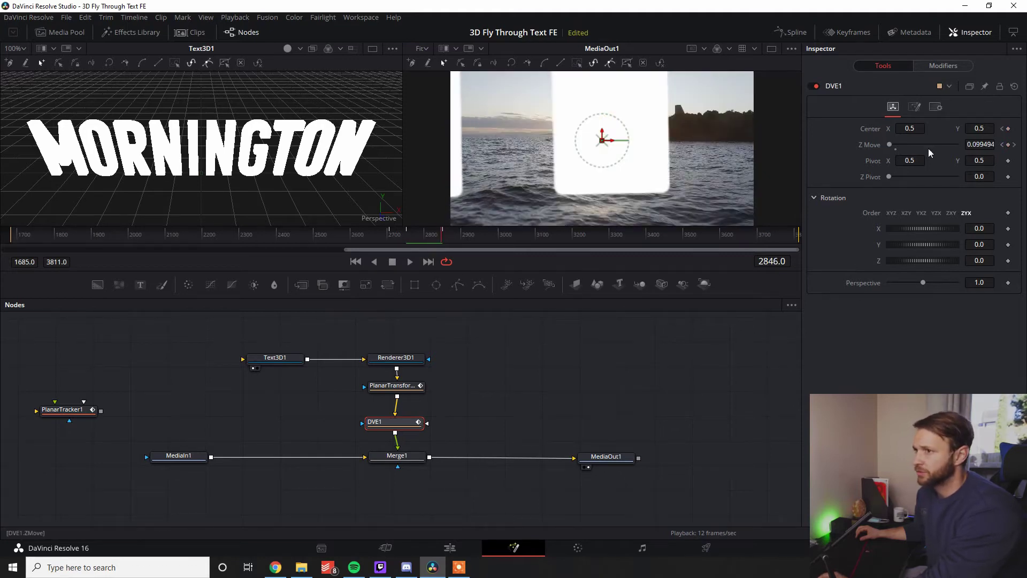
drag(907, 160, 895, 160)
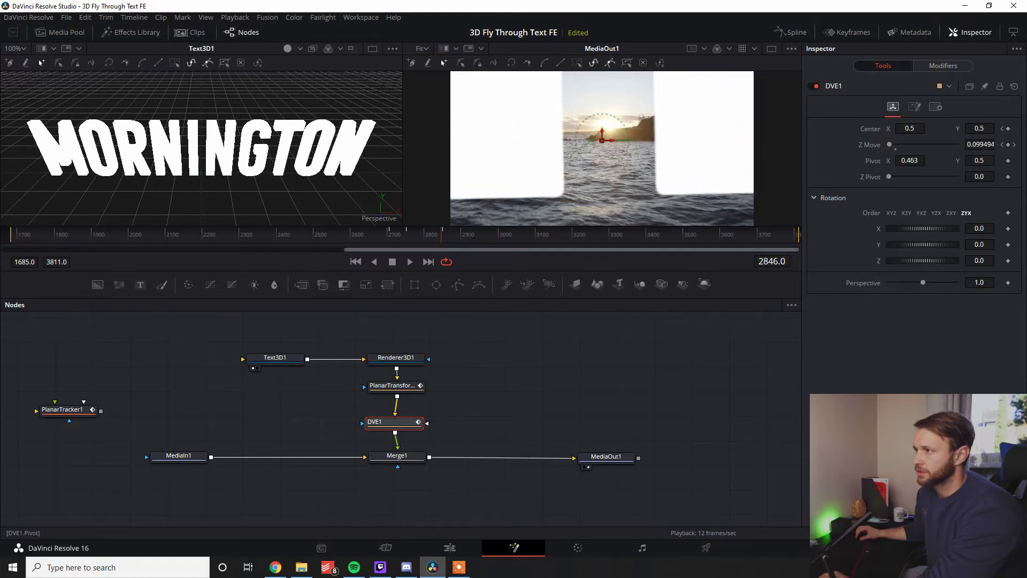
click(406, 235)
key(space)
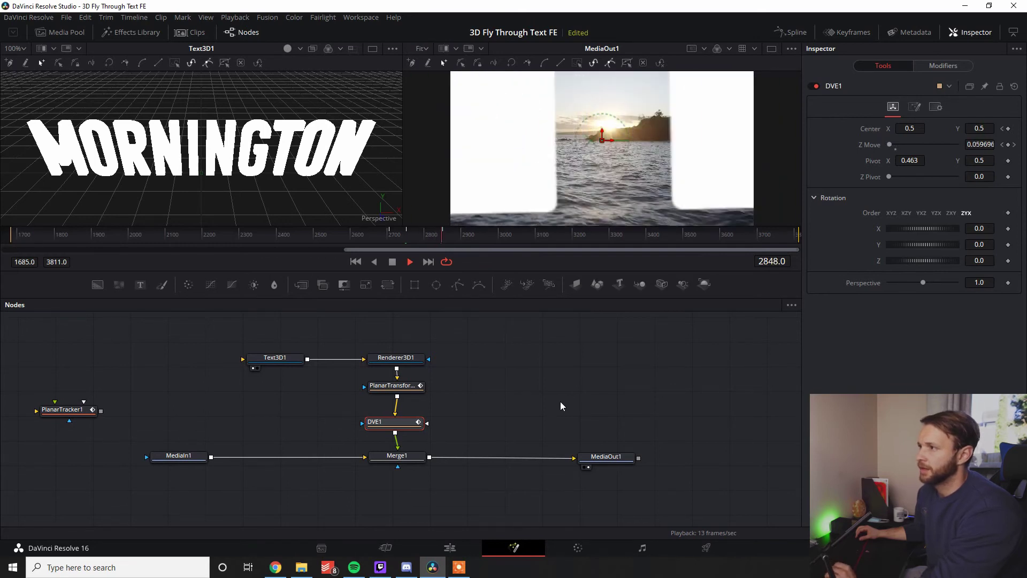
- Raise the pivot Y to 0.633, preview again, and show DVE1's curves in the Spline editor
click(441, 235)
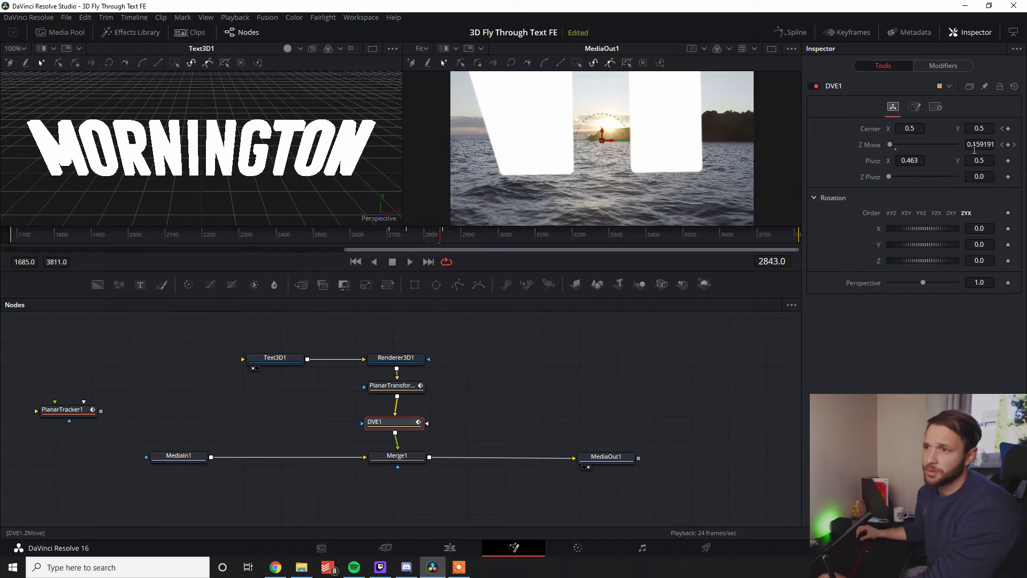
drag(978, 160, 988, 162)
click(404, 235)
key(space)
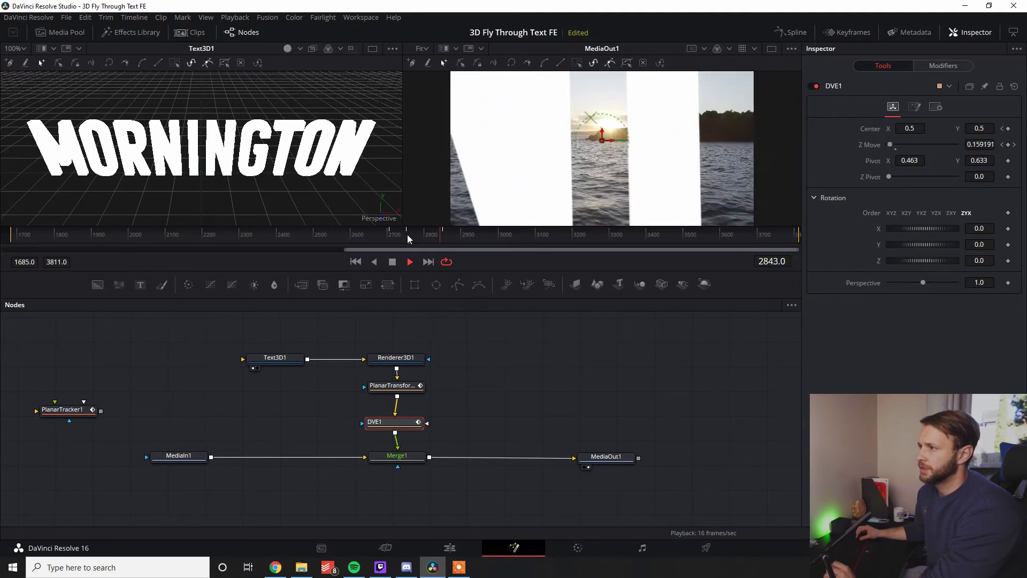
click(408, 234)
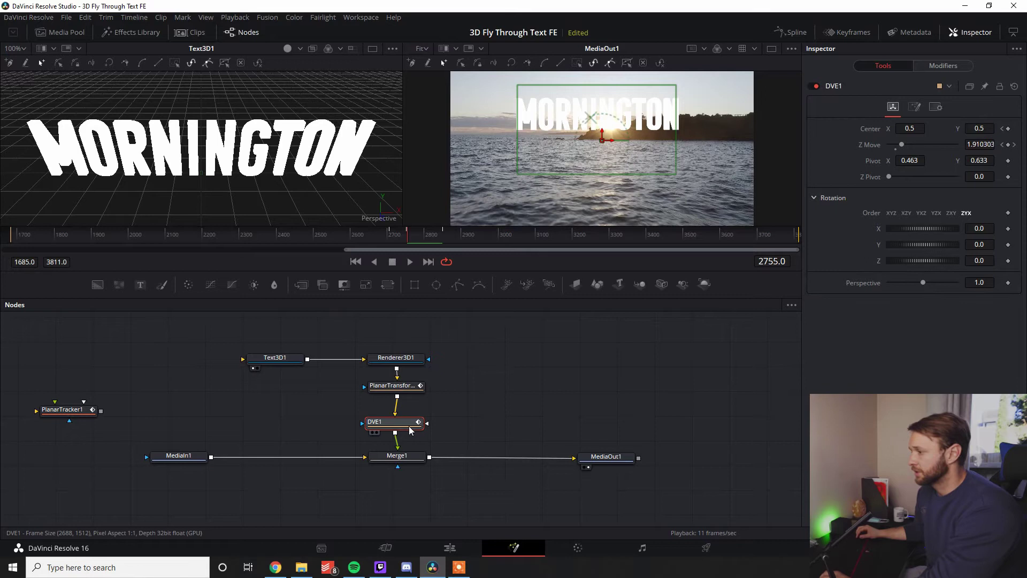
drag(393, 426, 397, 424)
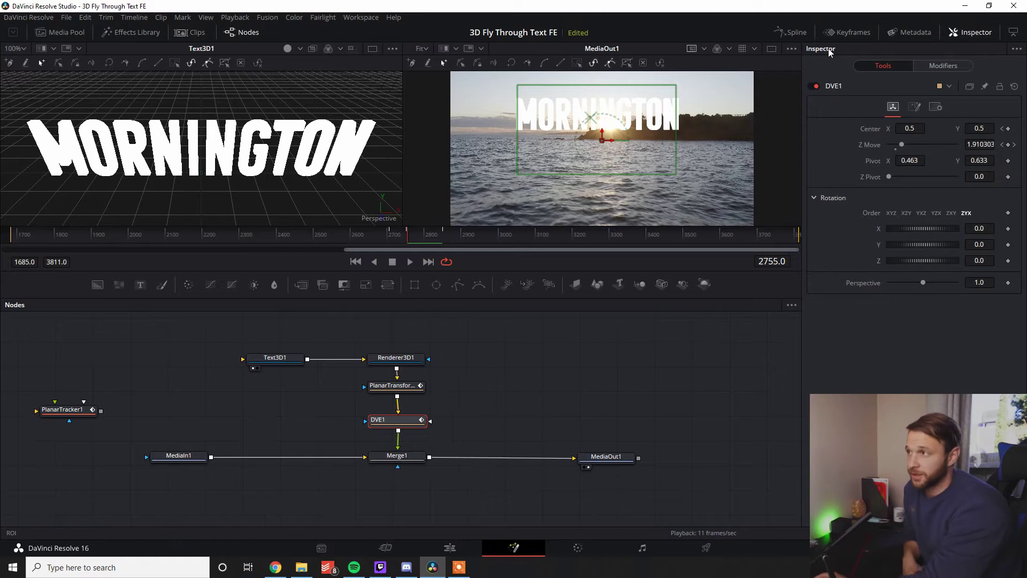
click(791, 32)
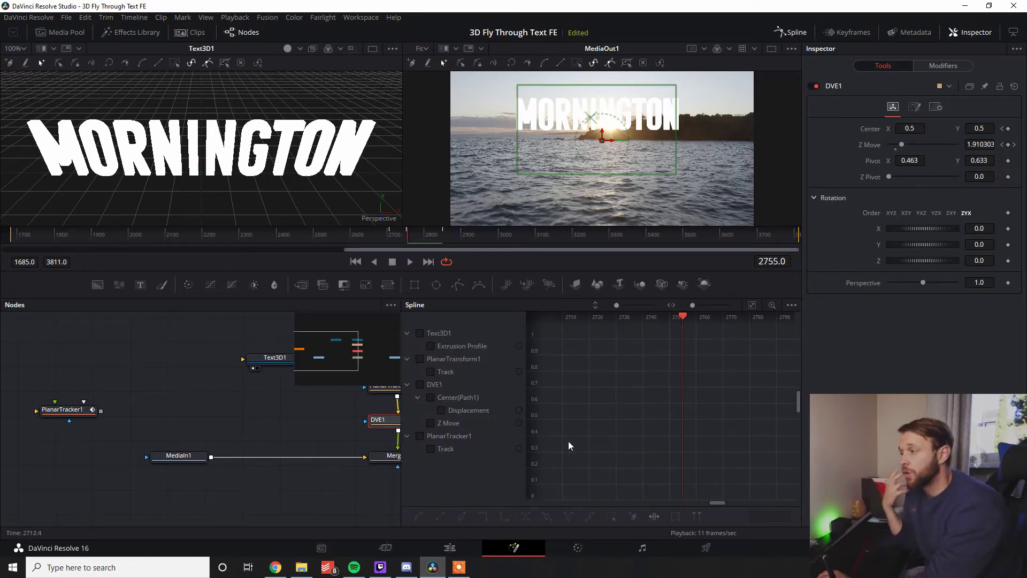
- Show DVE1's curves in the Spline panel with Displacement hidden, leaving only Z Move
click(420, 385)
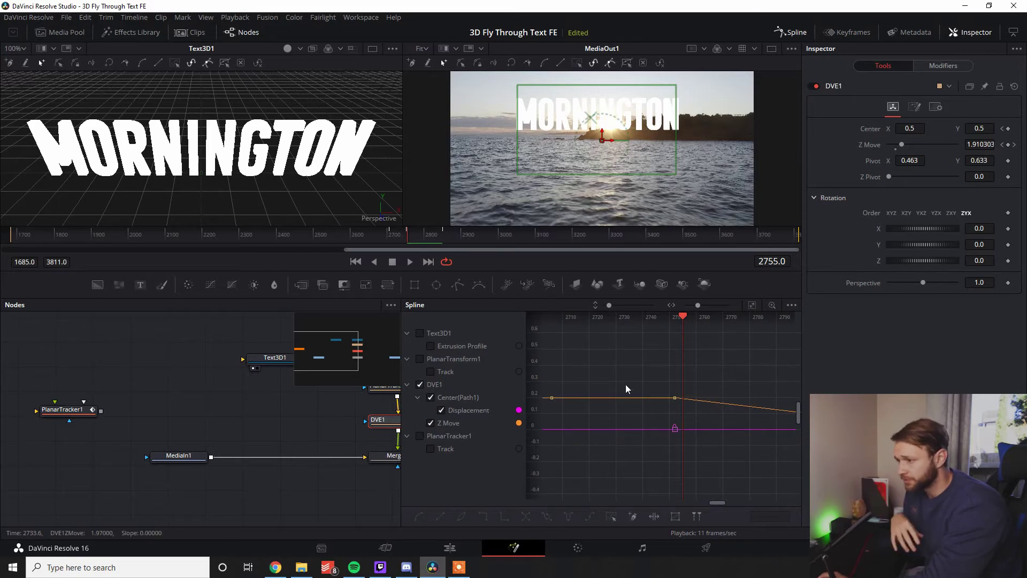
scroll(641, 403, down, 2)
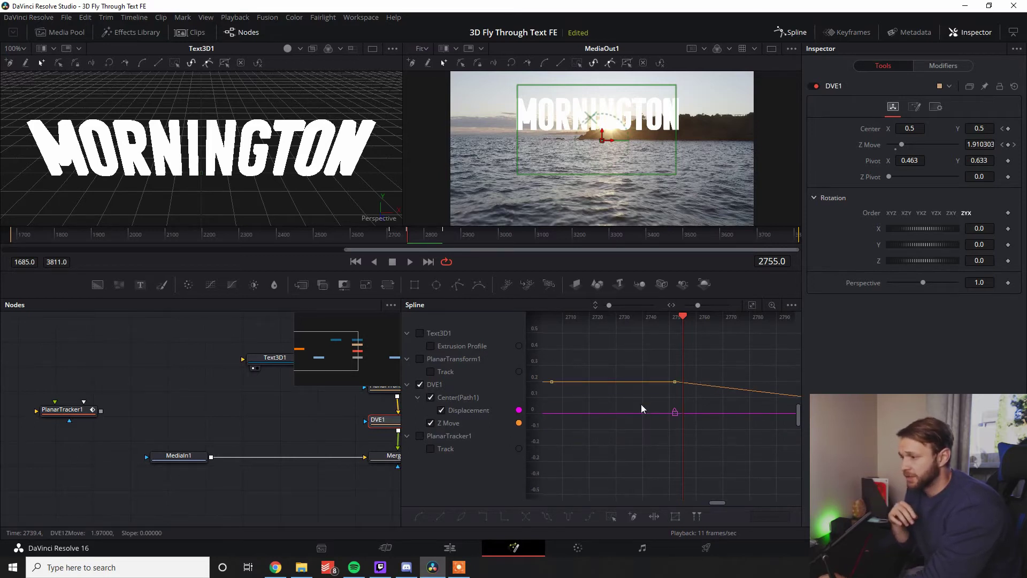
click(431, 398)
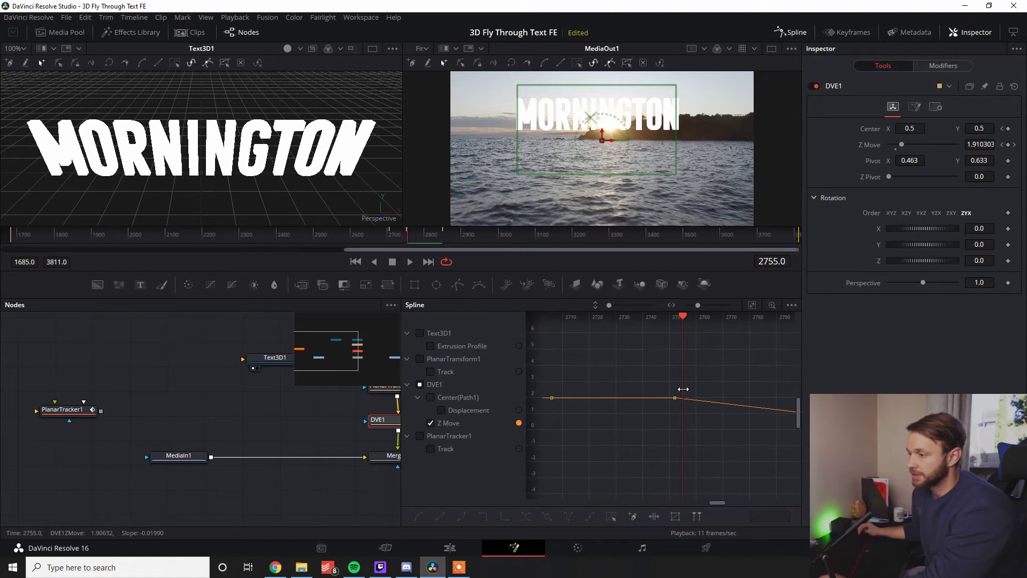
scroll(683, 389, down, 3)
- Smooth the Z Move keyframes and drag a Bézier handle to ease the curve
drag(681, 381, 750, 404)
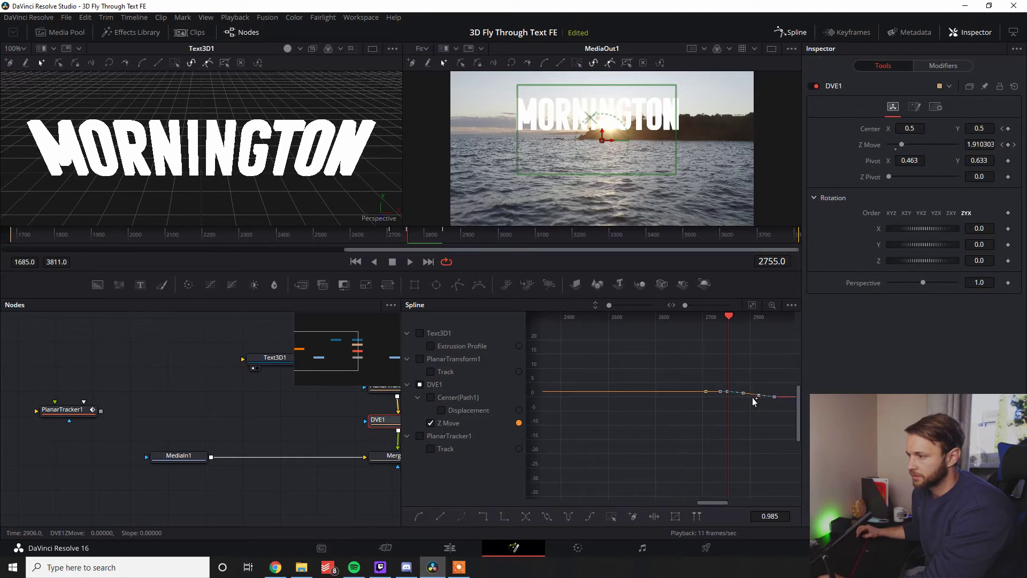
drag(721, 503, 723, 503)
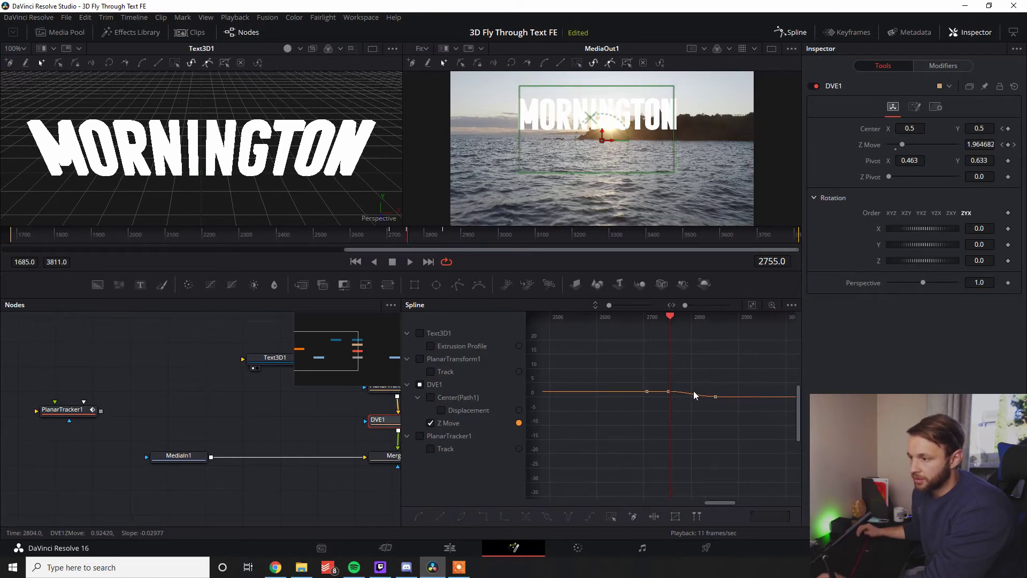
scroll(734, 386, up, 3)
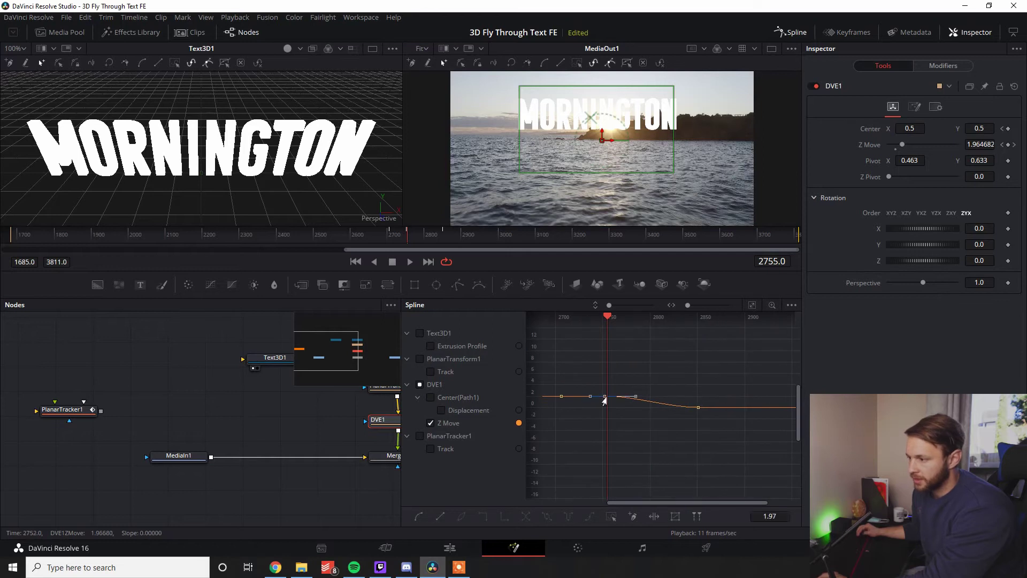
drag(635, 400, 693, 399)
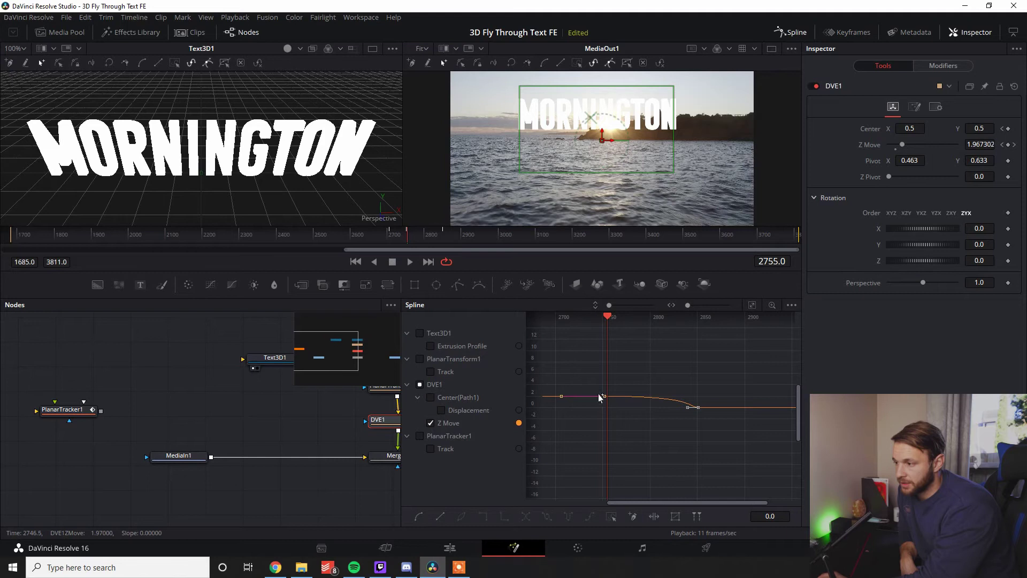
- Deselect the curve and play back the eased Z Move fly-through
click(661, 479)
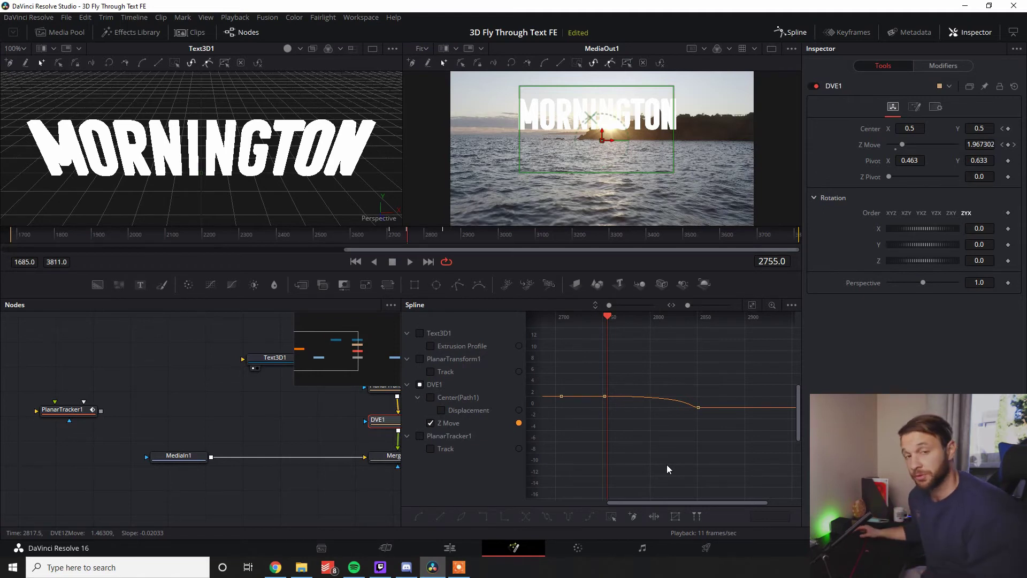
key(space)
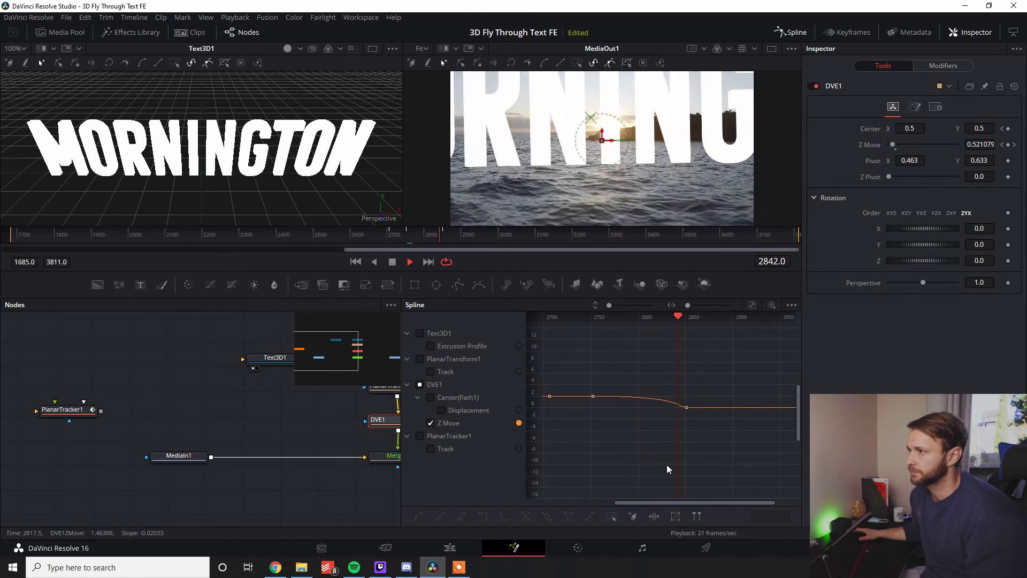
key(space)
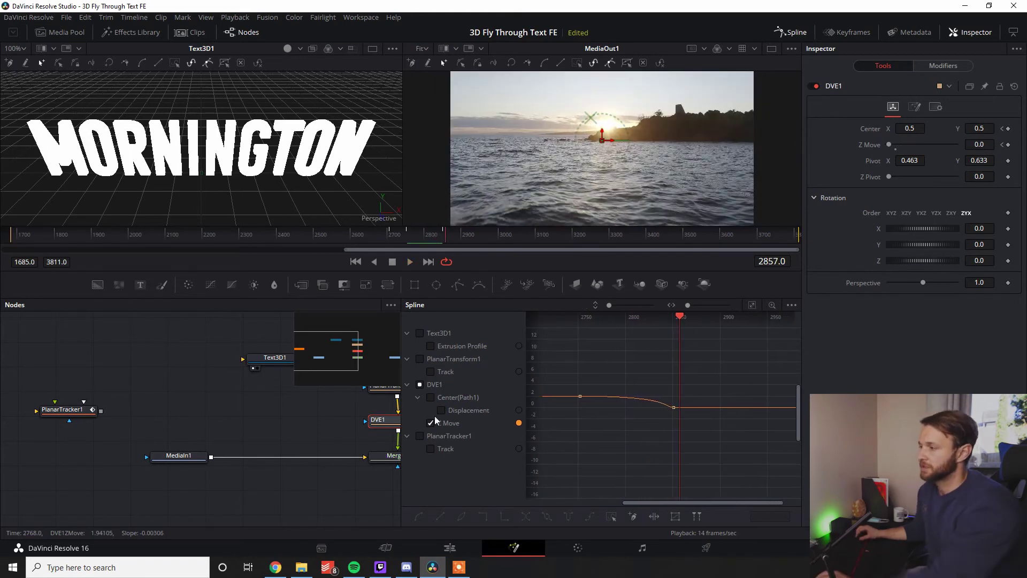
- Close the Spline editor, replay the fly-through, then select DVE1 at frame 2746
click(790, 33)
click(392, 236)
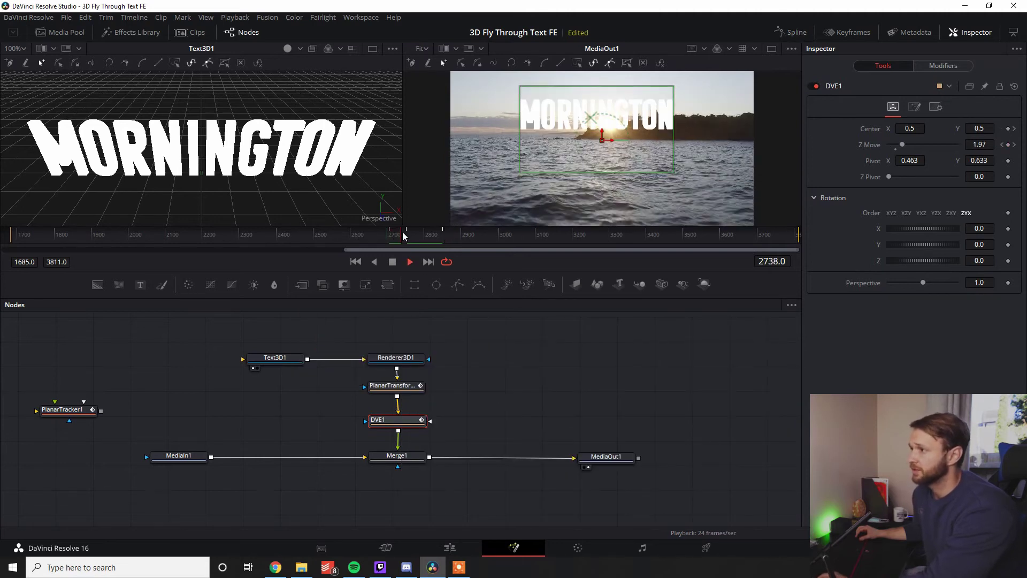
key(space)
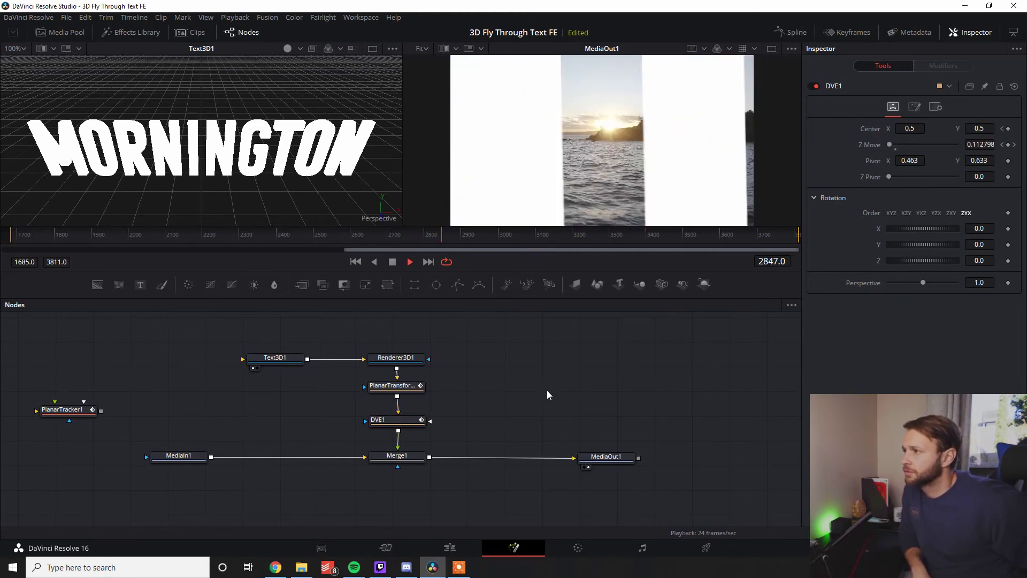
key(space)
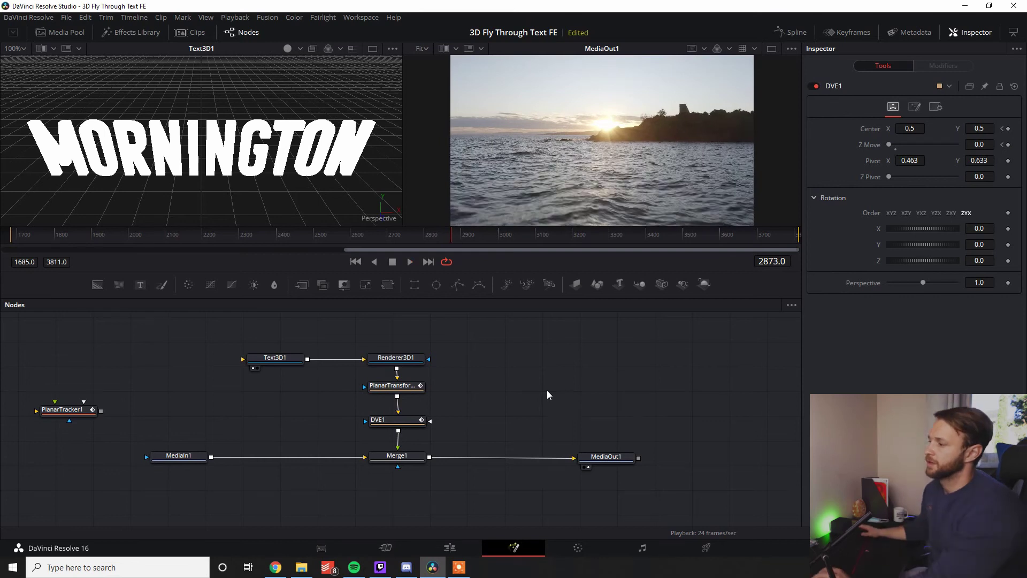
click(404, 237)
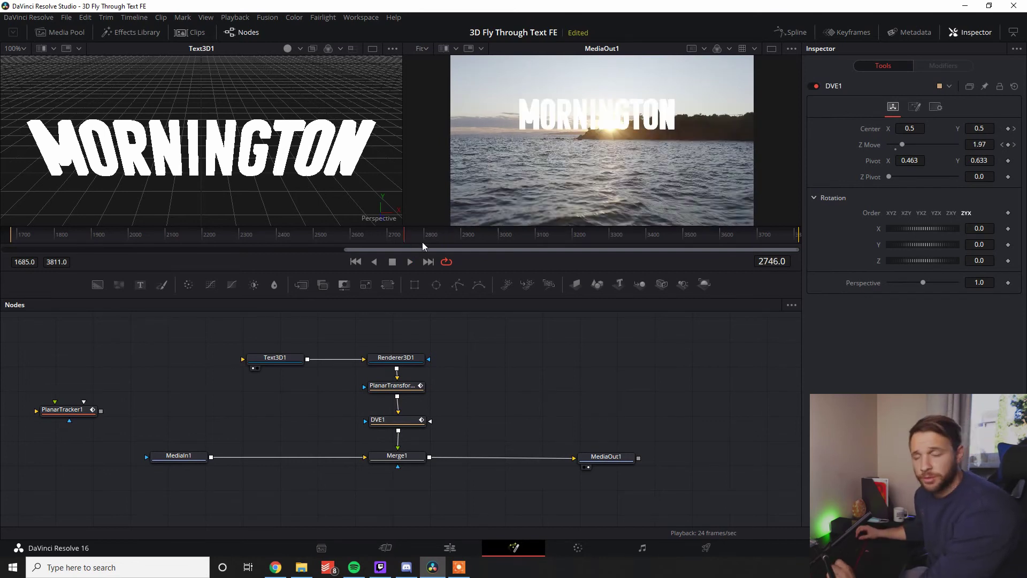
click(399, 420)
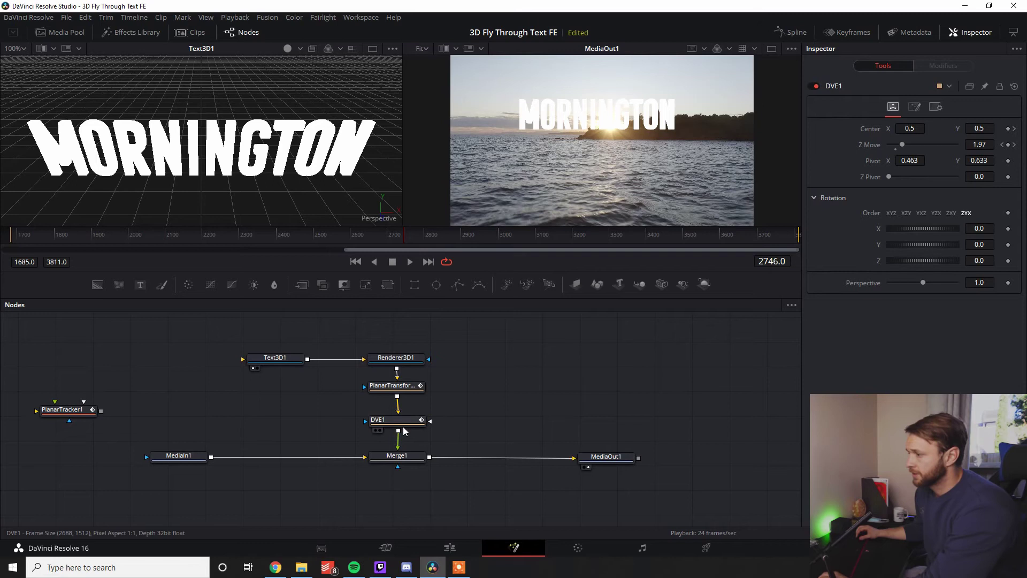
- Keyframe DVE1 Y rotation at -15.7 on frame 2746 and 7.8 on frame 2846, then preview
drag(926, 247, 923, 243)
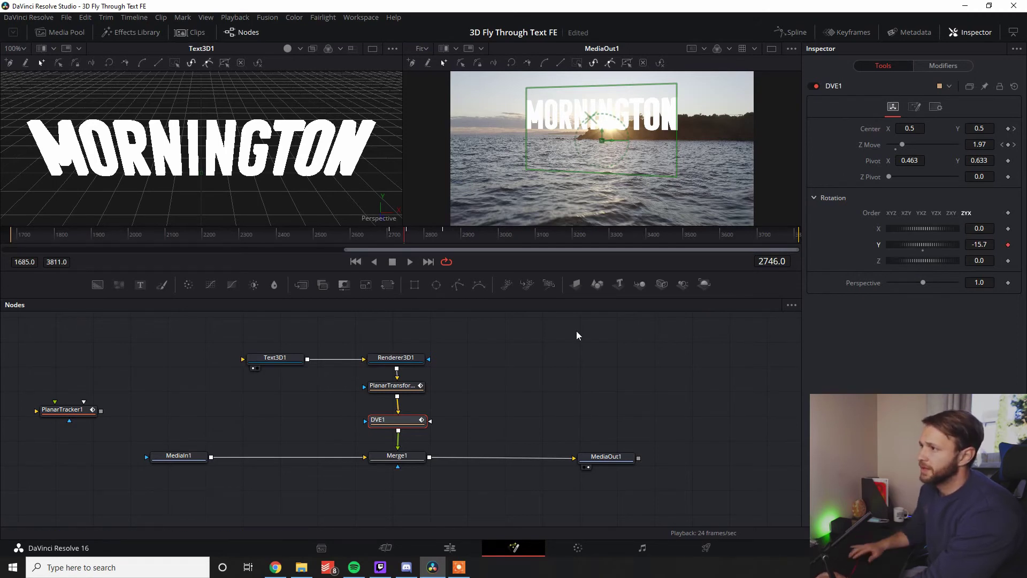
click(428, 236)
click(442, 235)
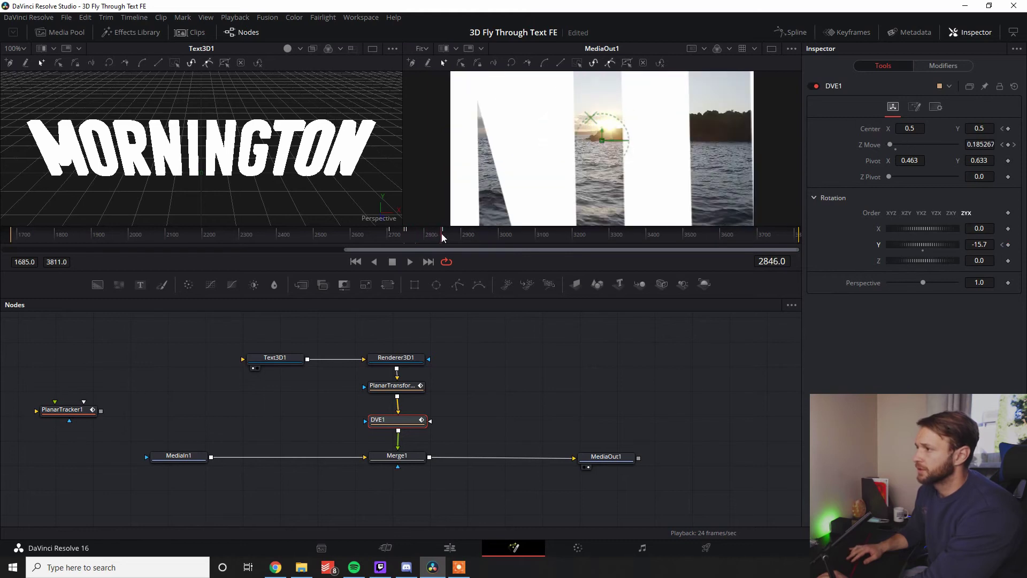
double_click(920, 243)
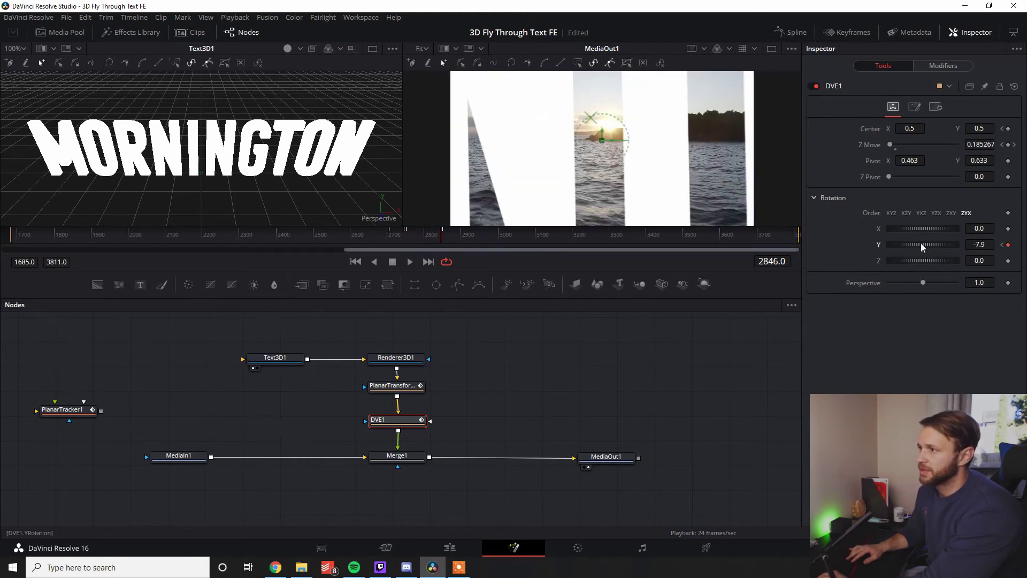
drag(923, 243, 924, 242)
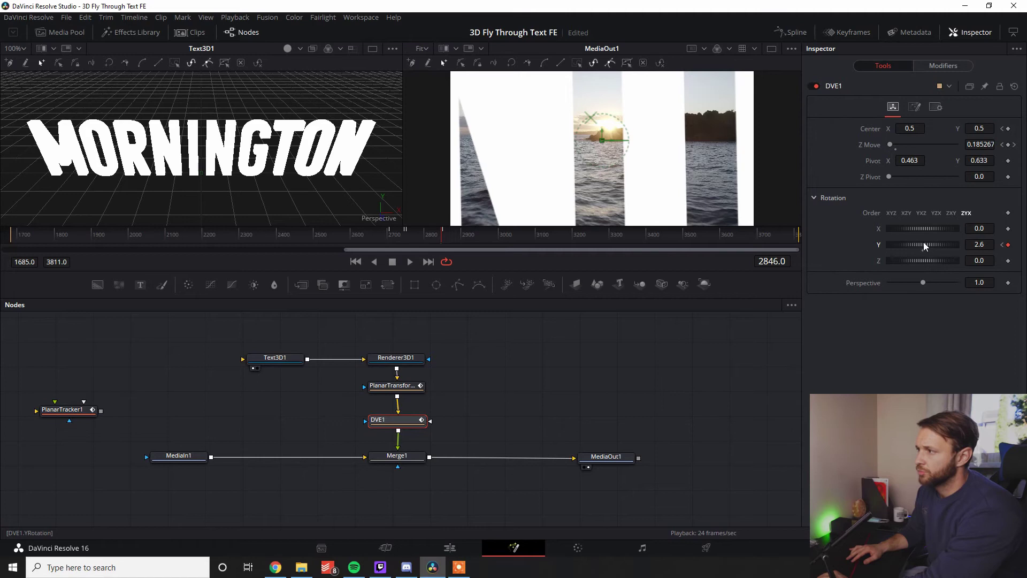
click(402, 242)
key(space)
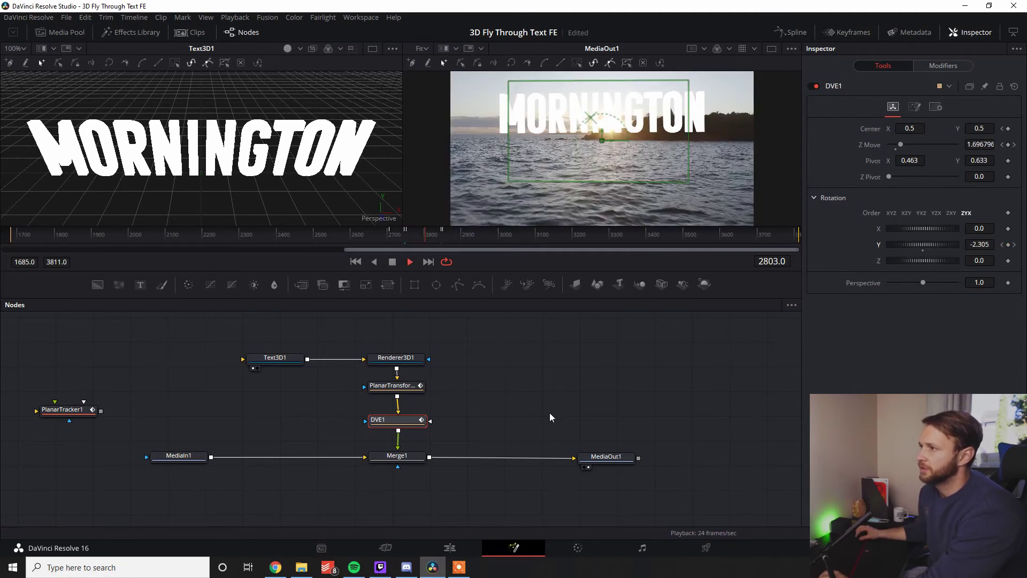
key(space)
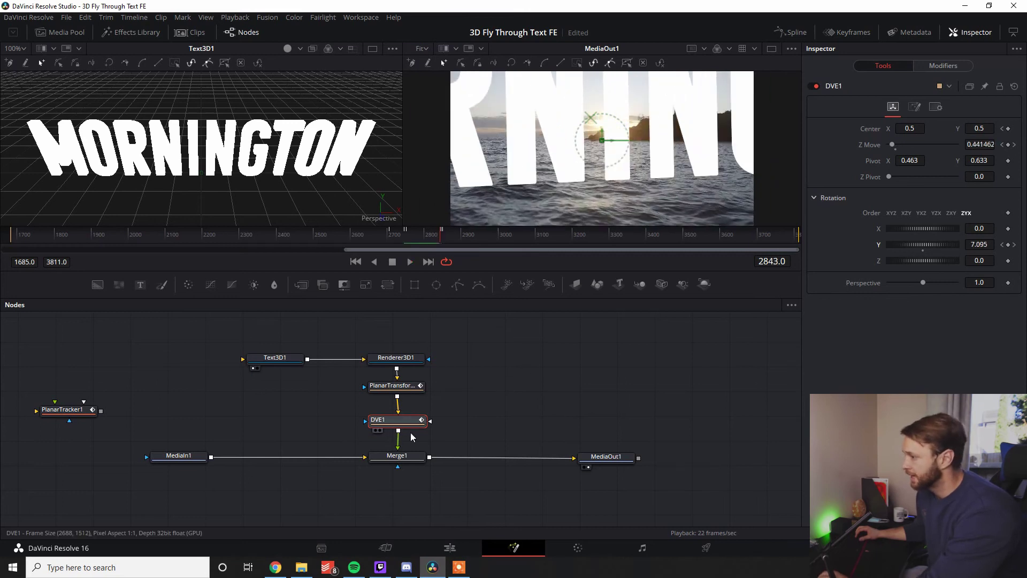
- Smooth DVE1's Y Rotation keyframes in the Spline editor with Z Move hidden, then close it
click(791, 33)
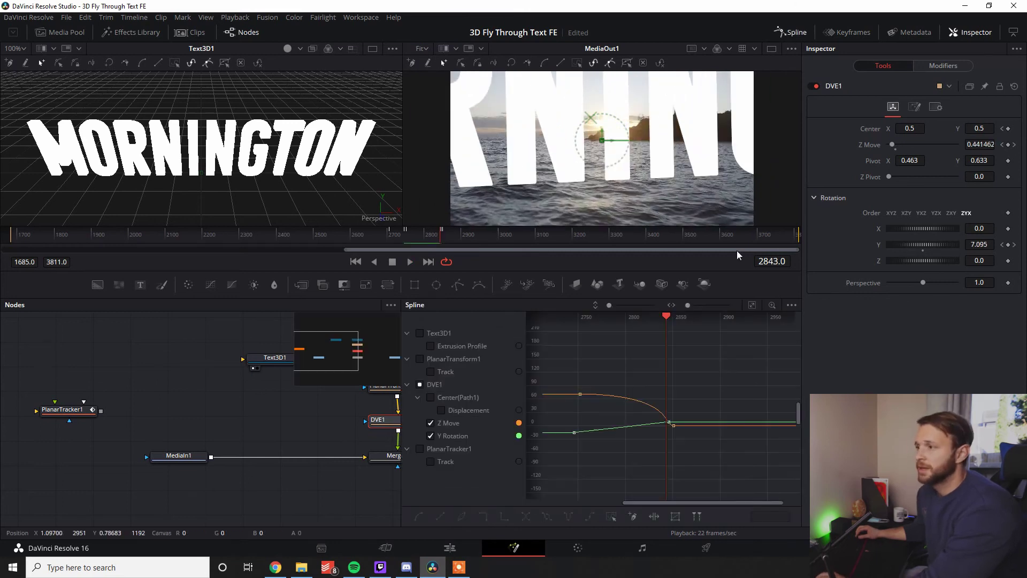
click(430, 423)
drag(558, 385, 654, 438)
key(s)
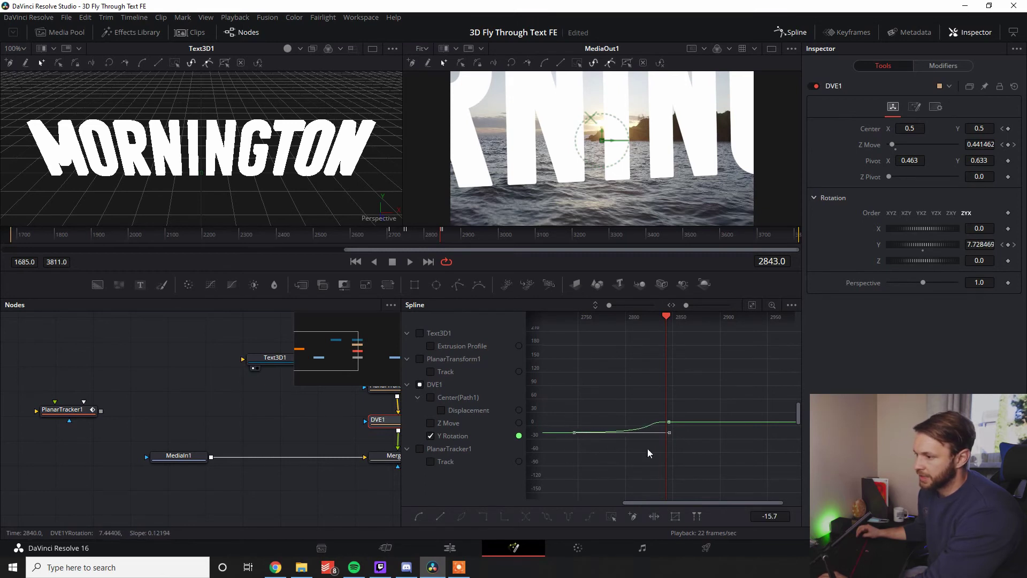
click(790, 32)
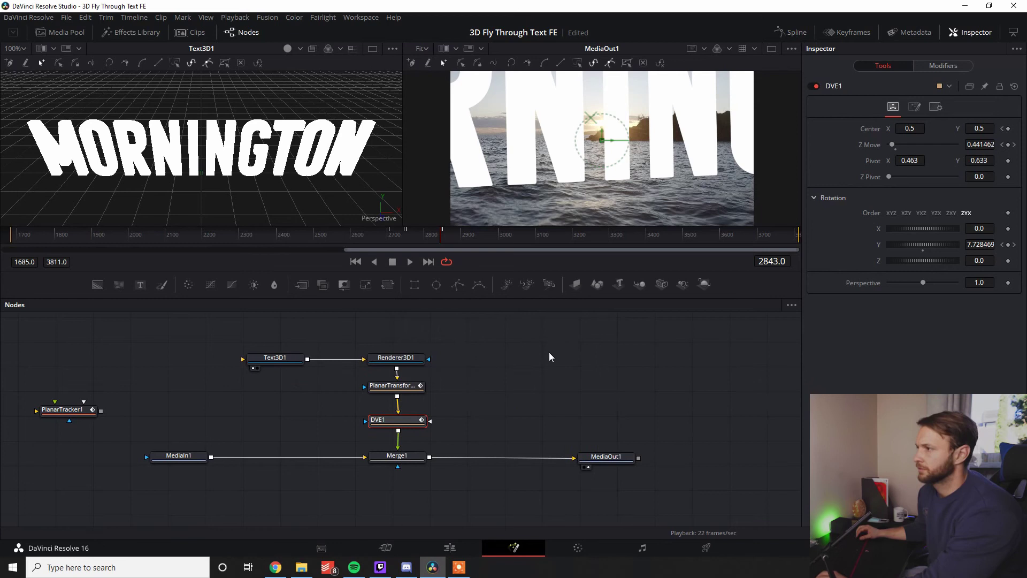
click(396, 235)
key(space)
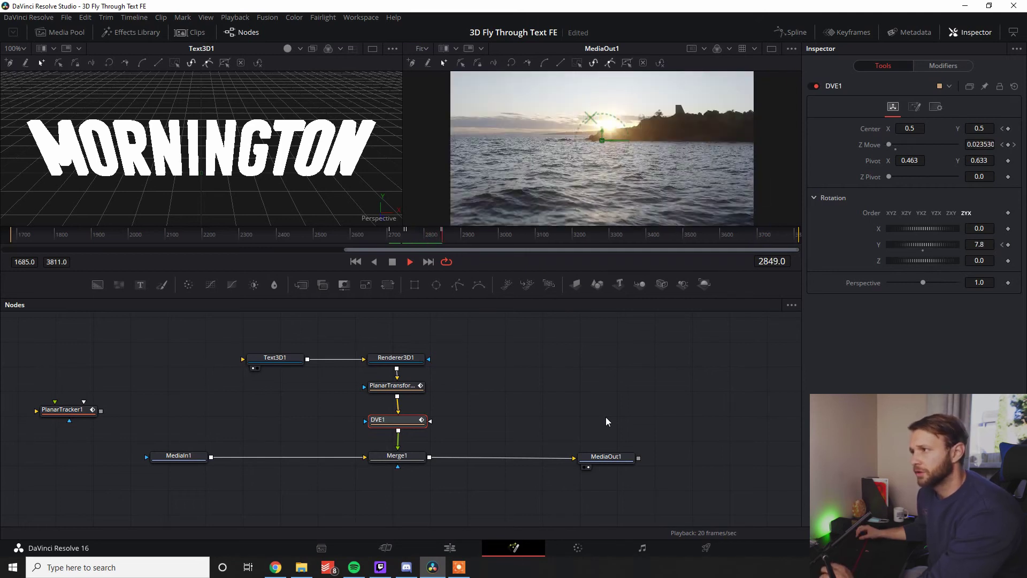
key(space)
drag(451, 233, 403, 236)
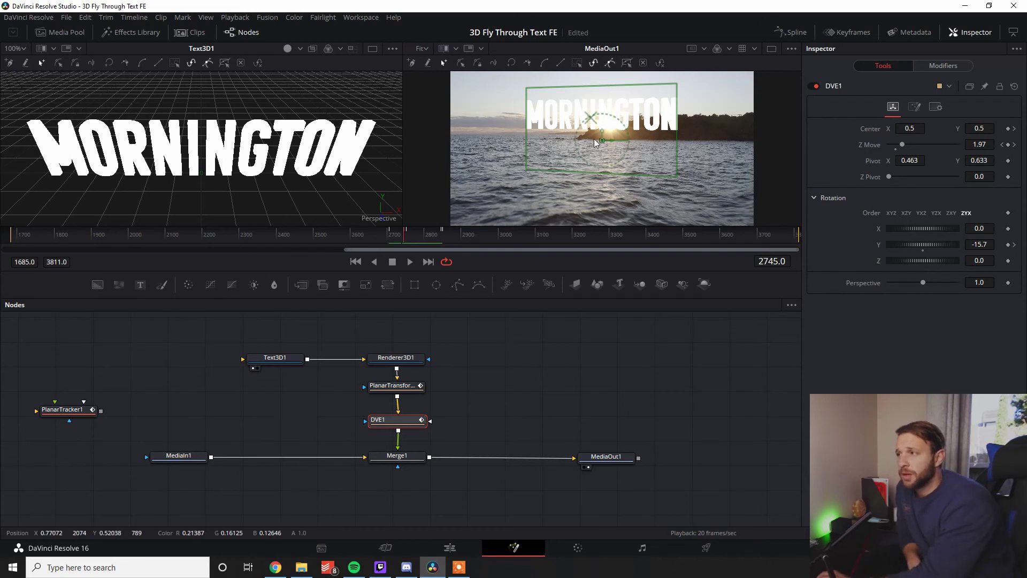
click(586, 235)
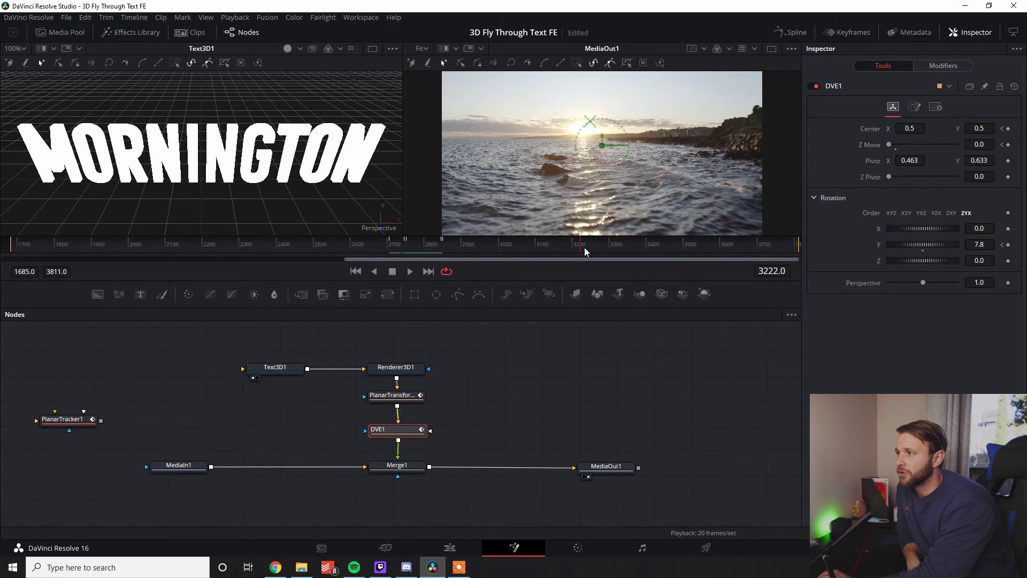
drag(589, 247, 546, 246)
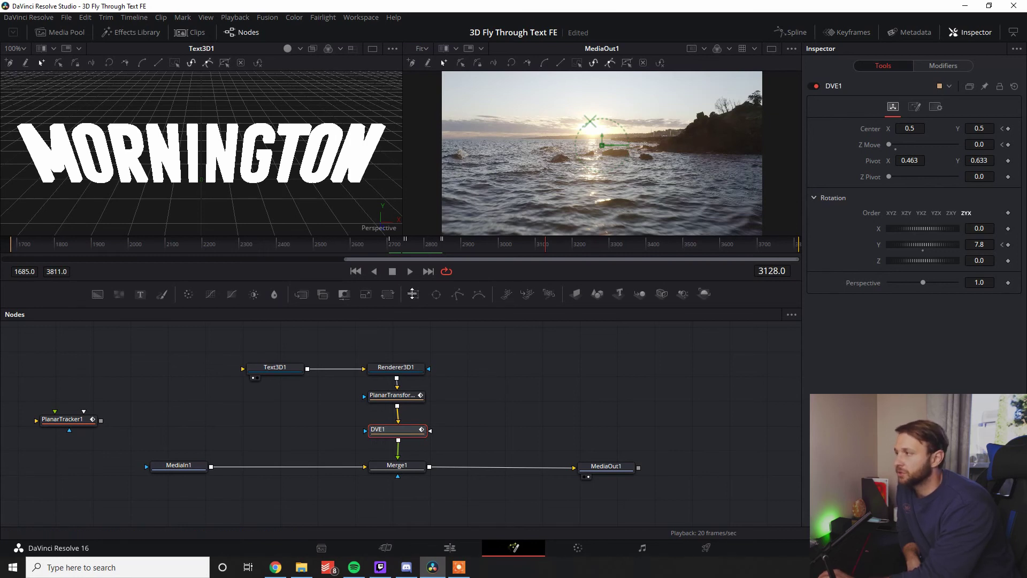
click(436, 246)
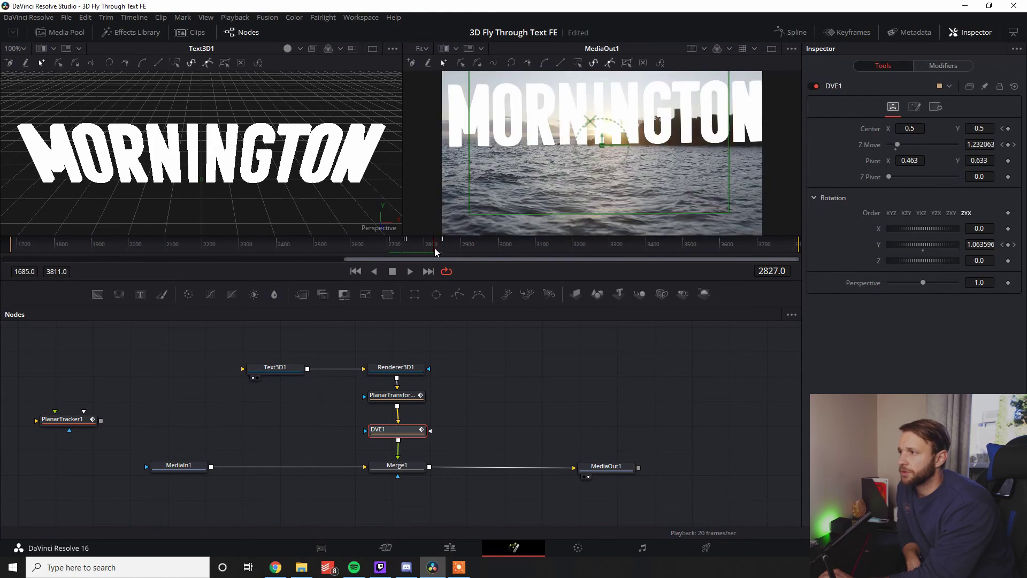
drag(435, 249, 534, 248)
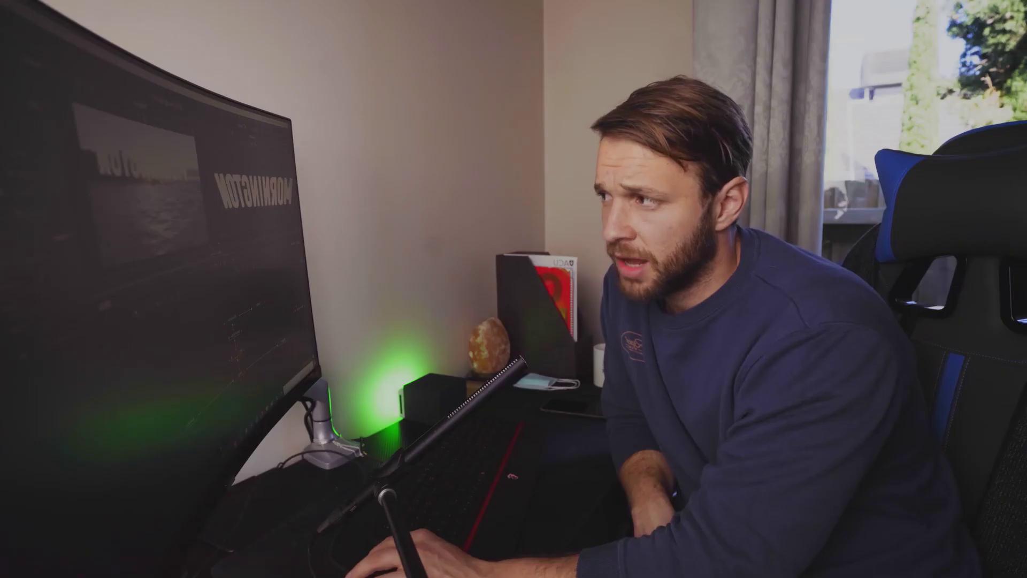